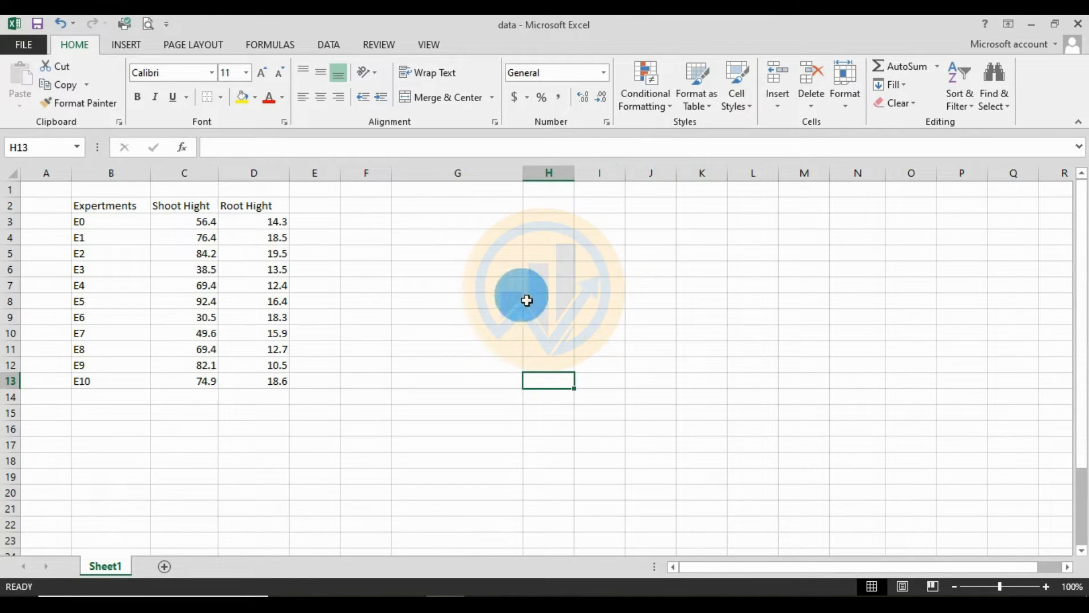
- Examine the data table in B2:D13, covering experiments E0 to E10 and the shoot and root height columns
{"action": "left_click", "coordinate": [106, 209]}
{"action": "mouse_move", "coordinate": [100, 225]}
{"action": "left_mouse_down"}
{"action": "mouse_move", "coordinate": [224, 407]}
{"action": "mouse_move", "coordinate": [270, 384]}
{"action": "left_mouse_up"}
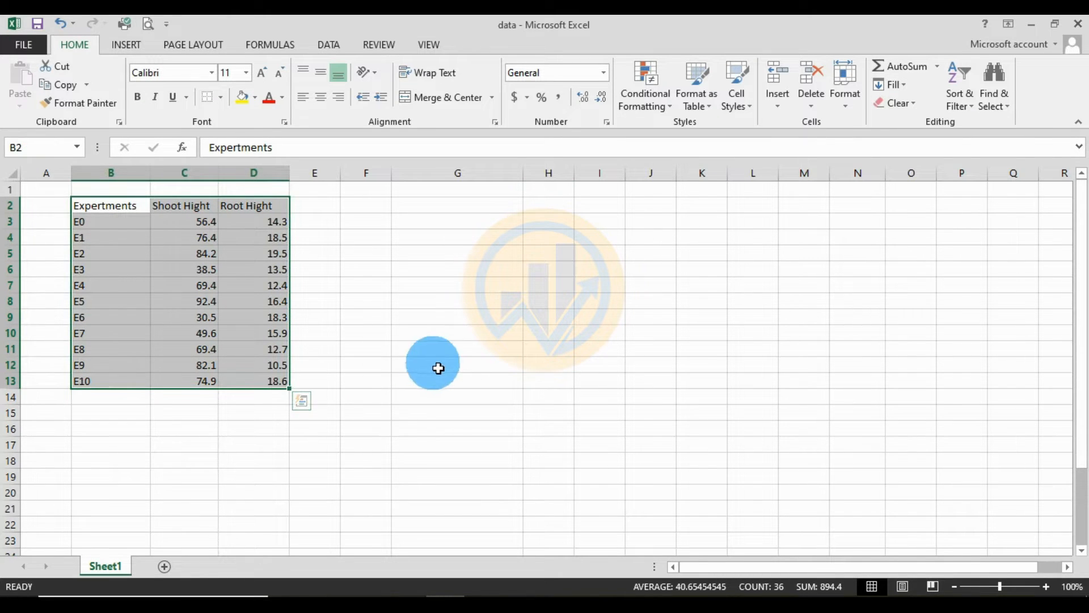
{"action": "left_click", "coordinate": [119, 215]}
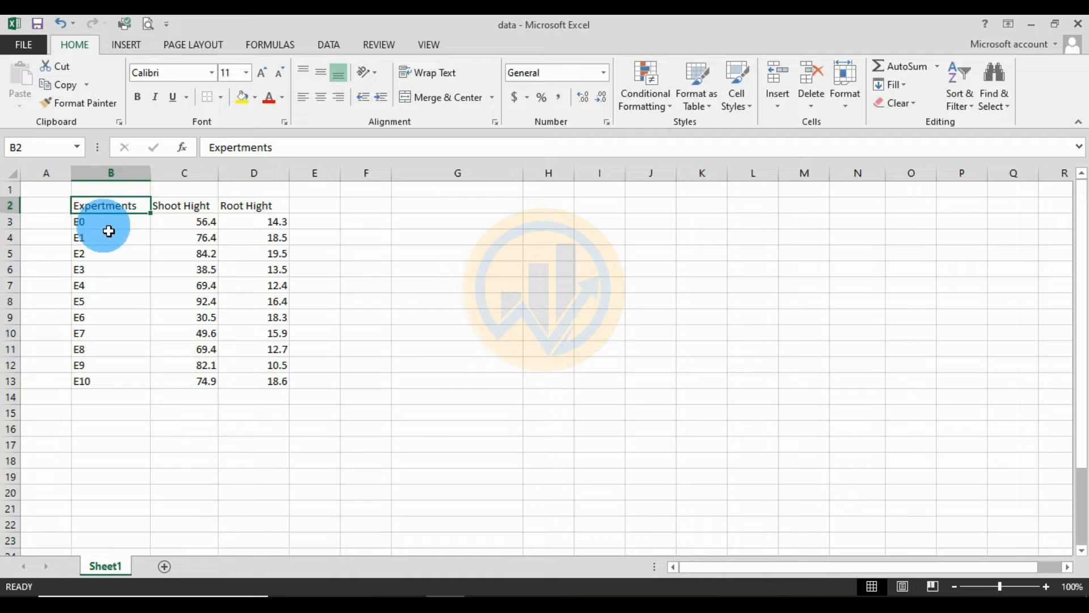
{"action": "left_click", "coordinate": [108, 228]}
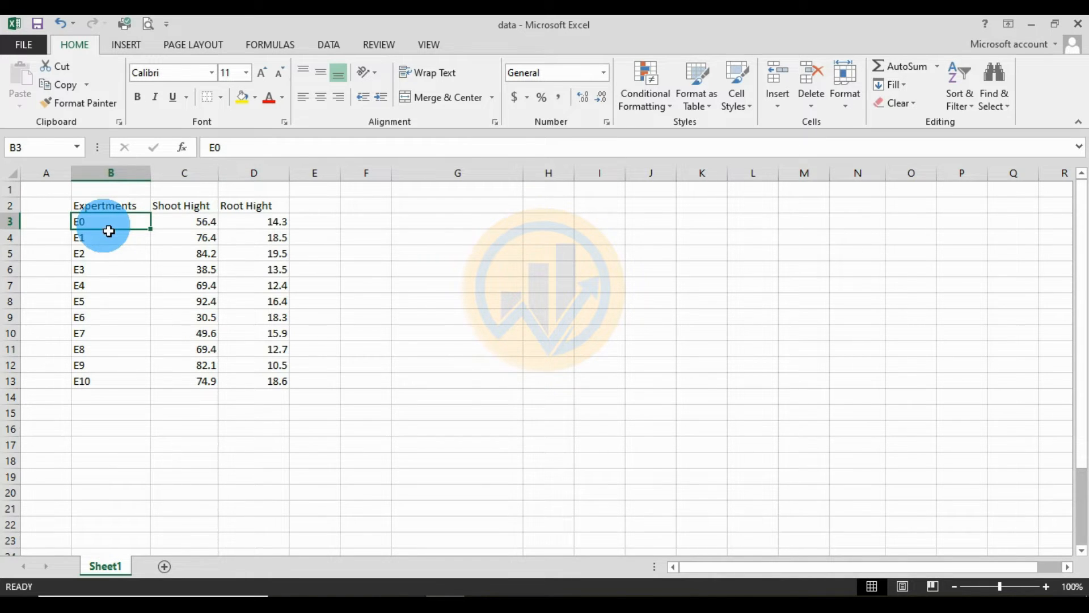
{"action": "left_click", "coordinate": [106, 384]}
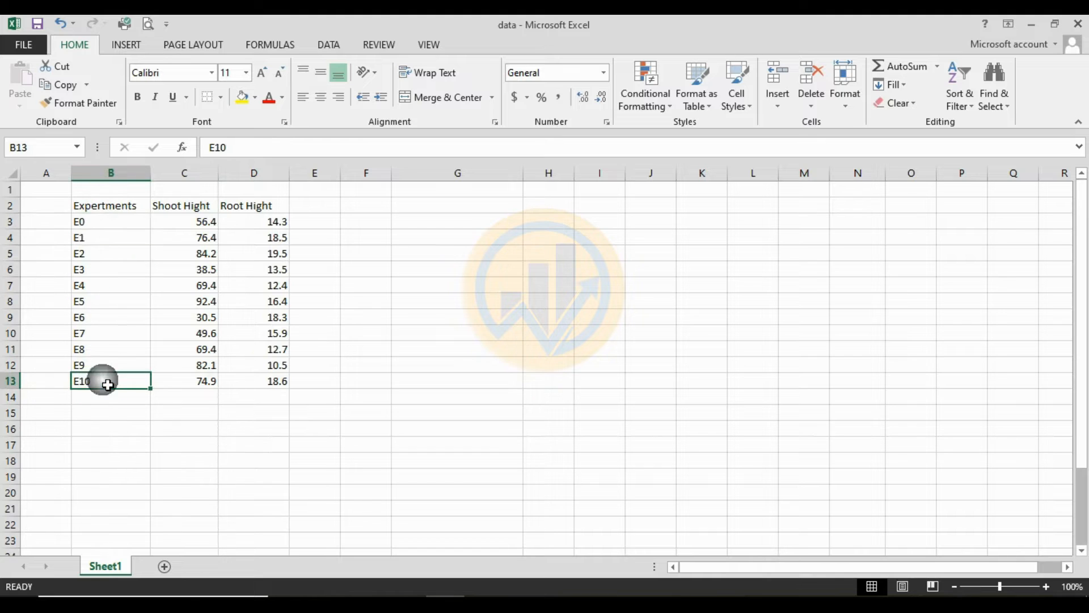
{"action": "left_click", "coordinate": [195, 208]}
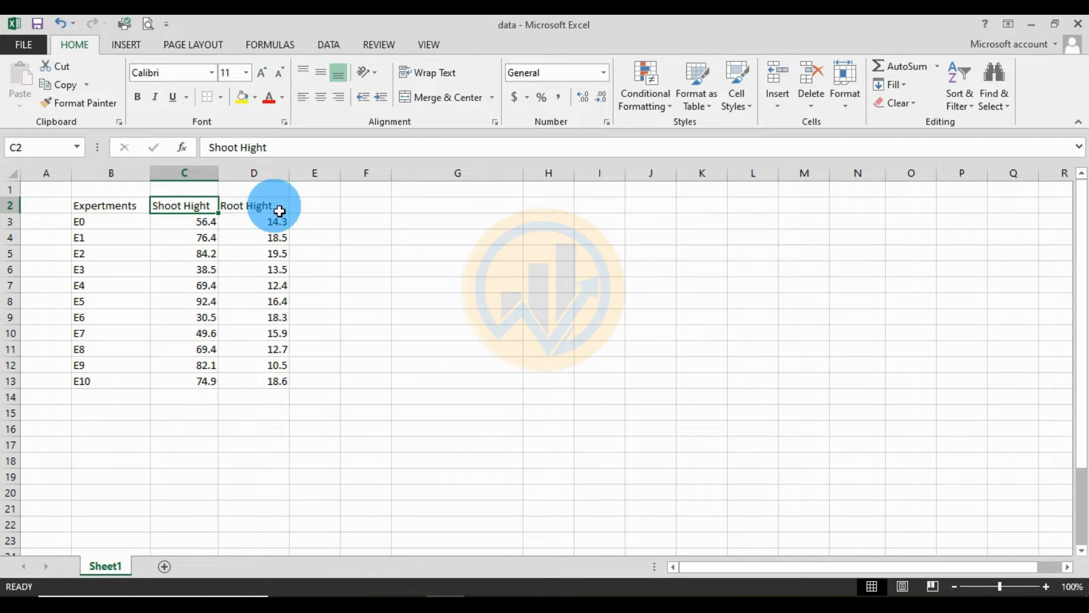
{"action": "left_click", "coordinate": [250, 210]}
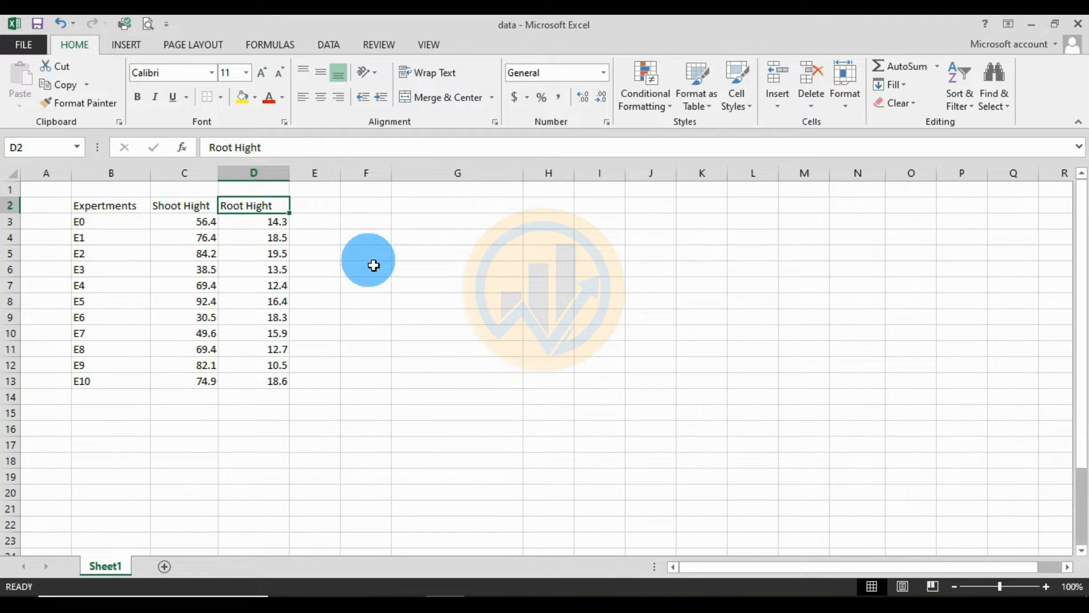
- Make sure the Analysis ToolPak is enabled among the Excel add-ins
{"action": "left_click", "coordinate": [328, 44]}
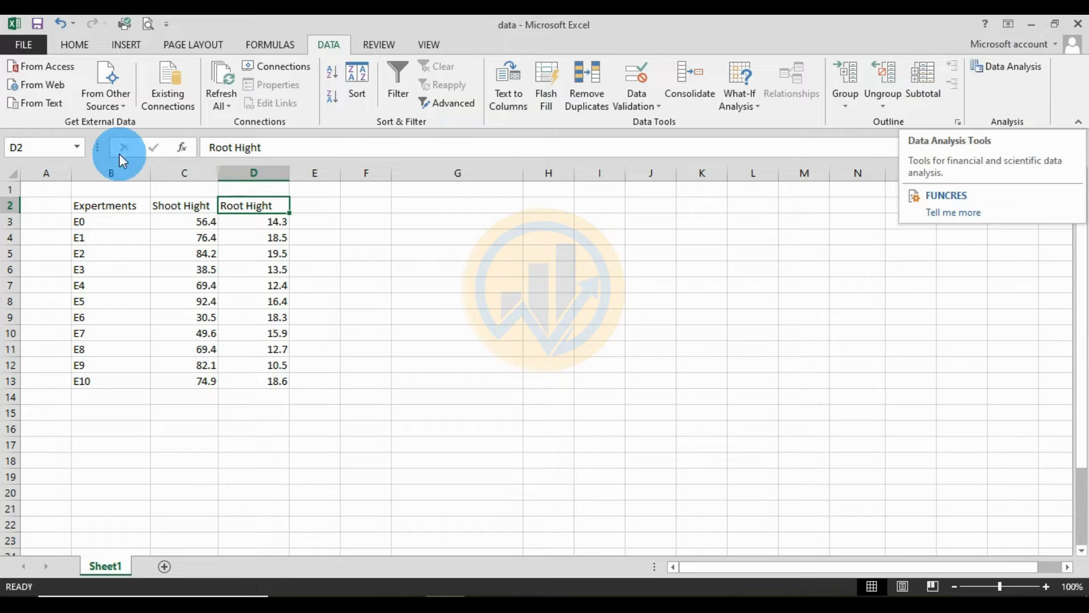
{"action": "left_click", "coordinate": [22, 43]}
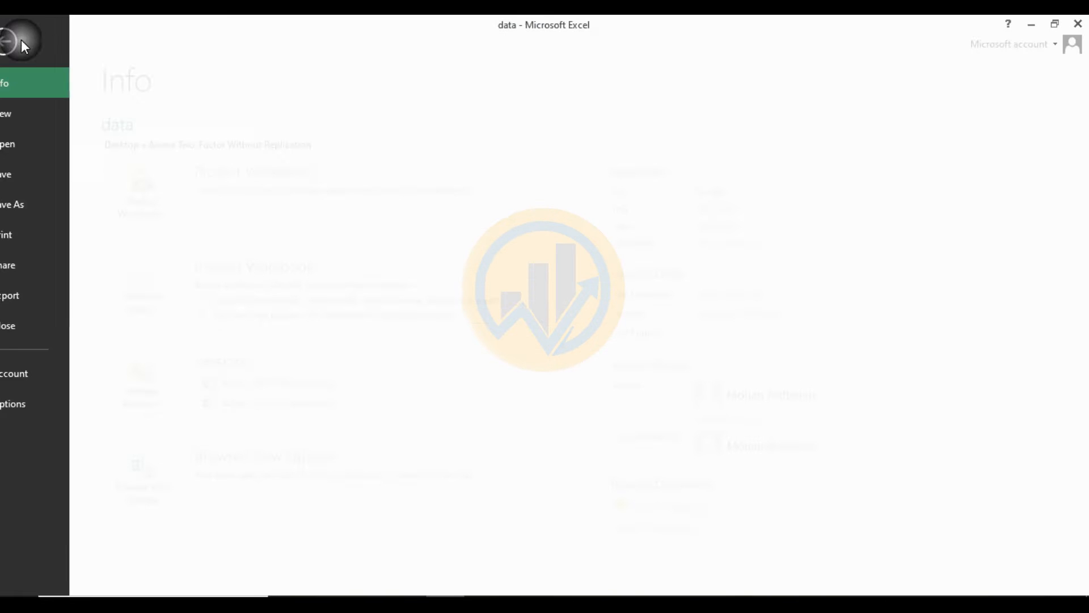
{"action": "left_click", "coordinate": [34, 403]}
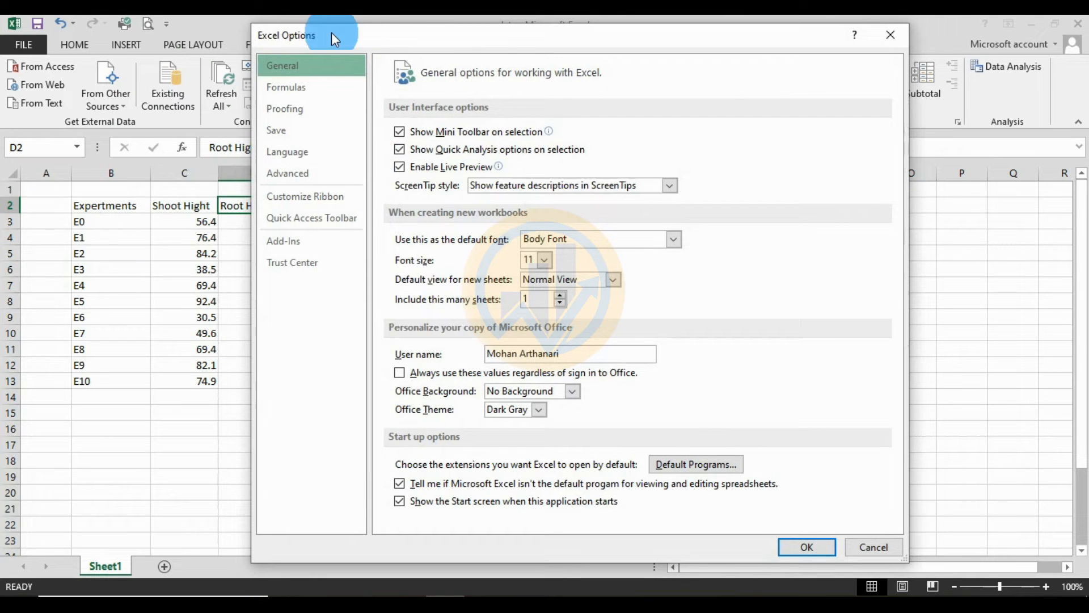
{"action": "left_click_drag", "start_coordinate": [355, 41], "coordinate": [333, 41]}
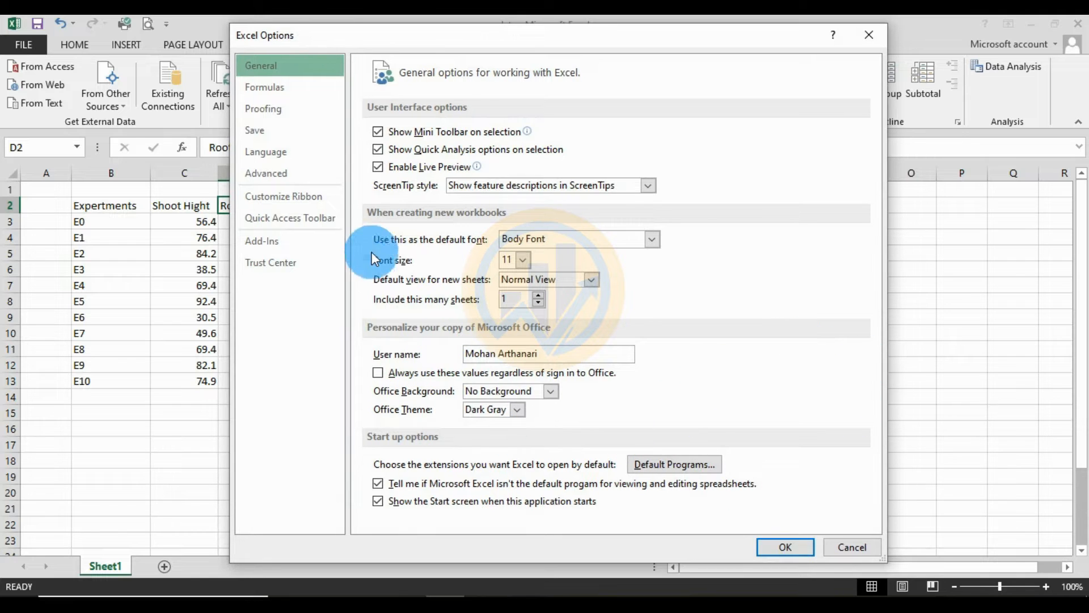
{"action": "left_click", "coordinate": [311, 248]}
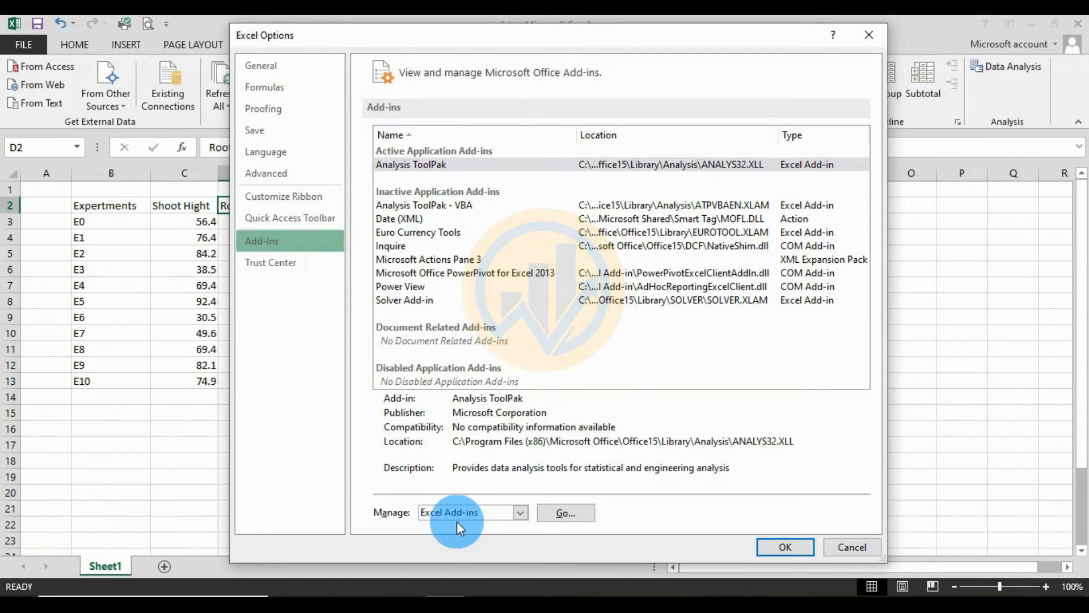
{"action": "left_click", "coordinate": [568, 516]}
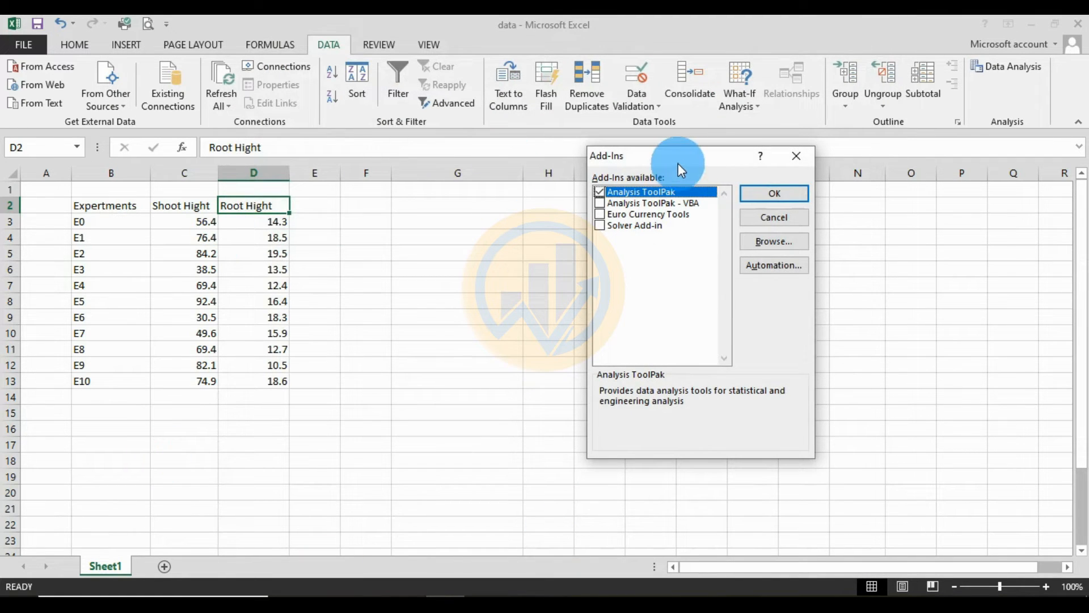
{"action": "left_click_drag", "start_coordinate": [665, 160], "coordinate": [576, 152]}
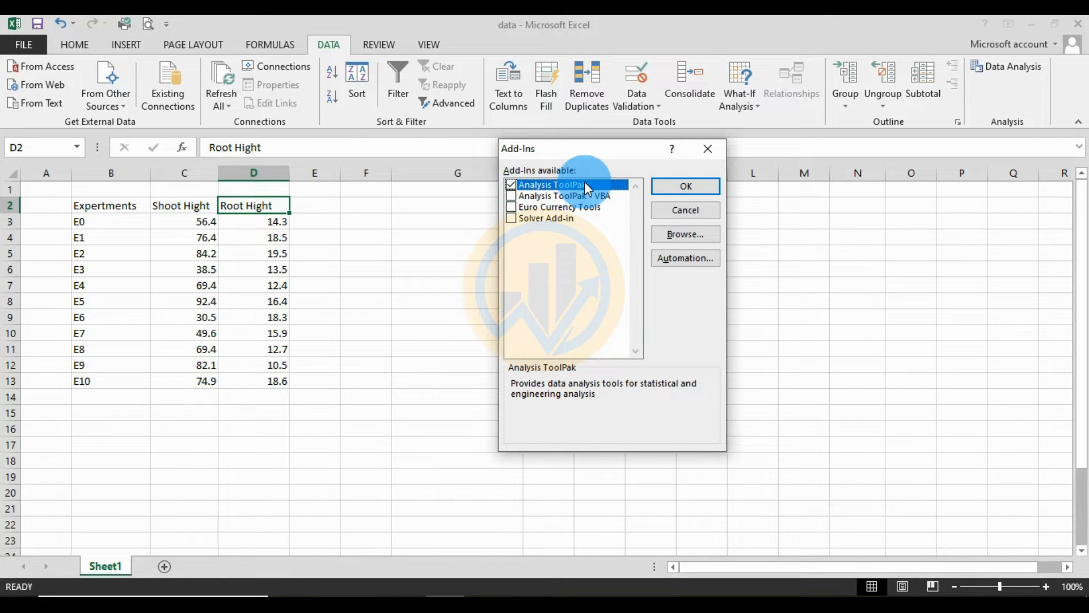
{"action": "left_click", "coordinate": [683, 188]}
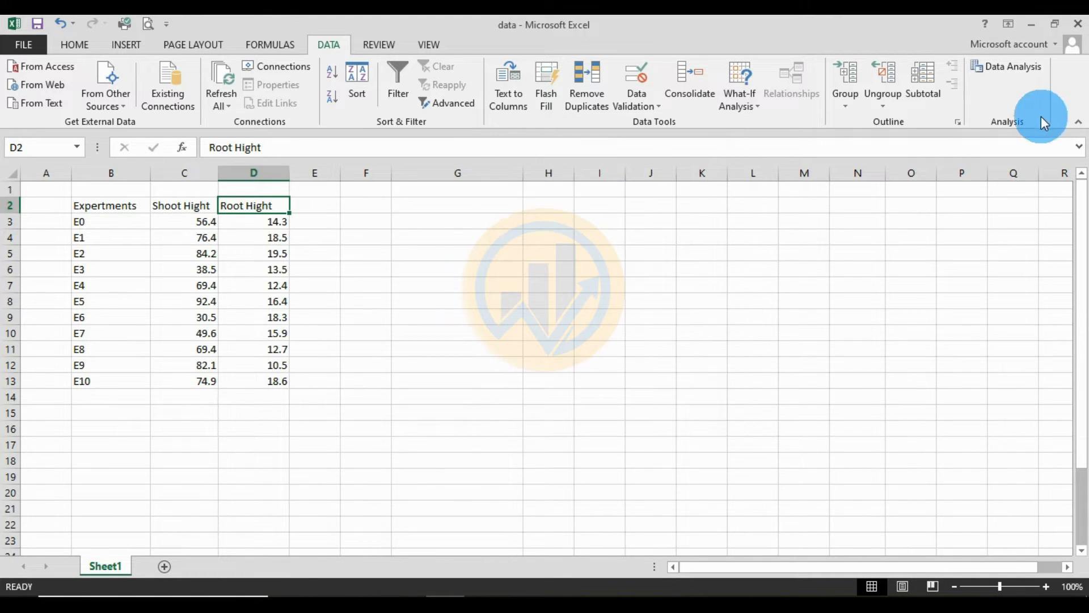
- Start the Anova: Two-Factor Without Replication analysis from the data analysis tools
{"action": "left_click", "coordinate": [1015, 67]}
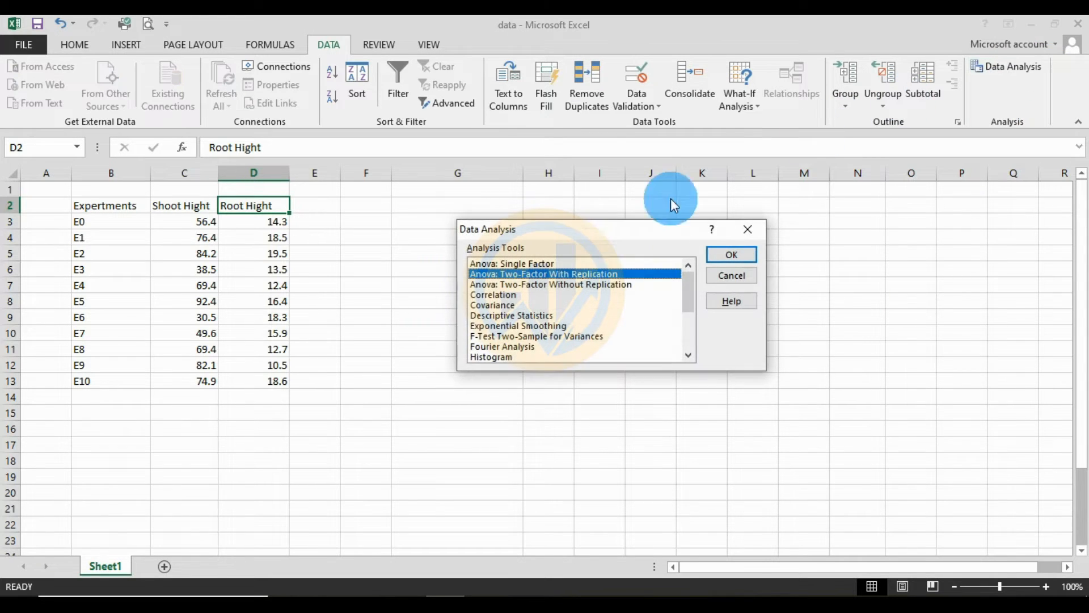
{"action": "left_click_drag", "start_coordinate": [587, 234], "coordinate": [618, 209]}
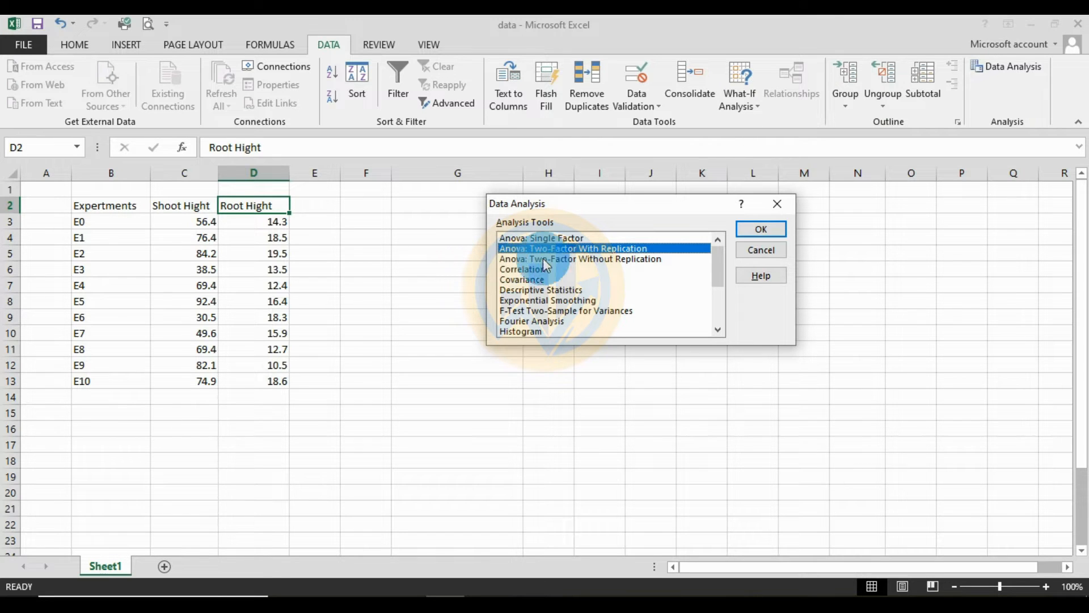
{"action": "left_click", "coordinate": [623, 260]}
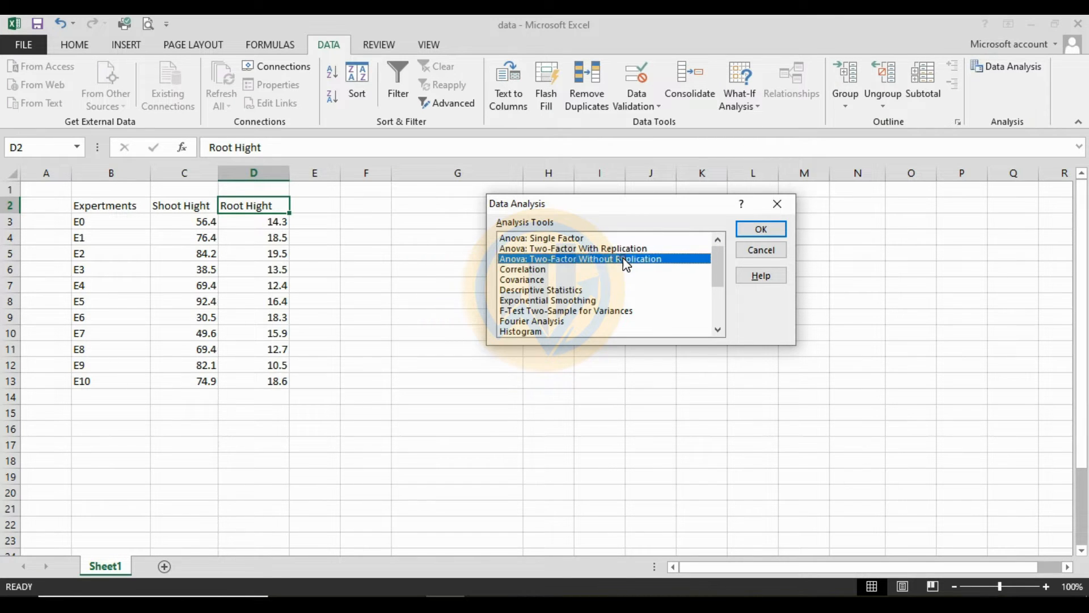
{"action": "left_click", "coordinate": [767, 228]}
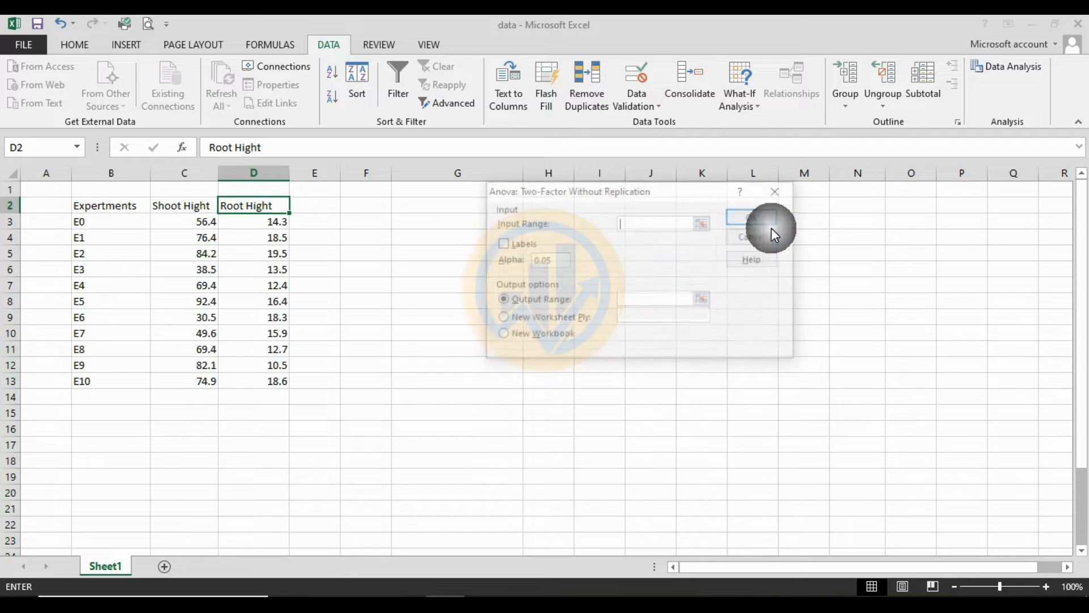
{"action": "left_click_drag", "start_coordinate": [655, 188], "coordinate": [663, 221]}
{"action": "left_click", "coordinate": [511, 226]}
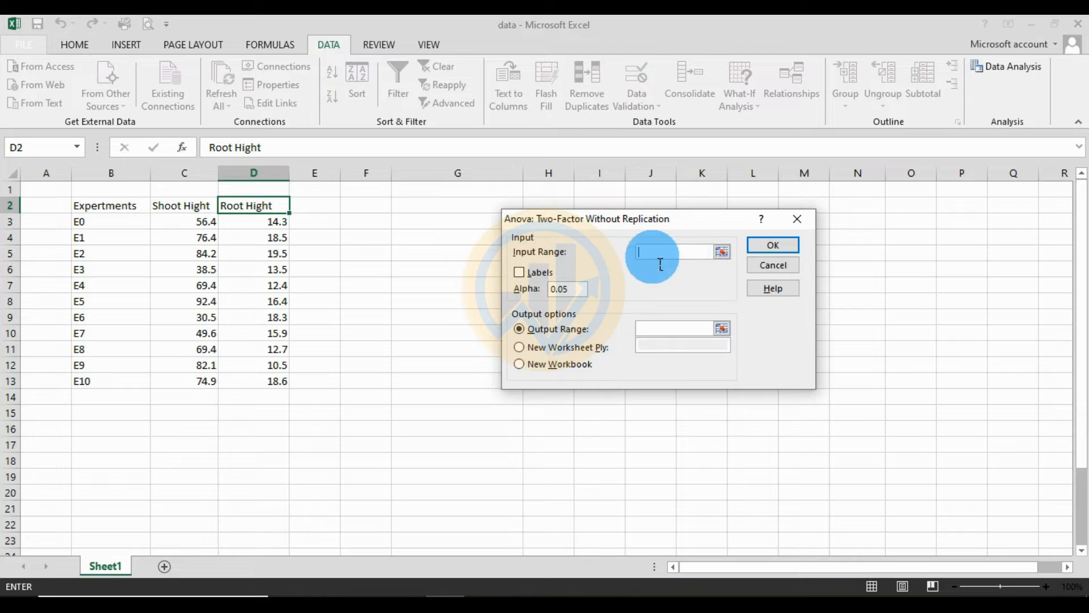
- Set the Anova input range to $B$2:$D$13 and enable Labels
{"action": "left_click", "coordinate": [721, 252]}
{"action": "left_click_drag", "start_coordinate": [109, 212], "coordinate": [256, 377]}
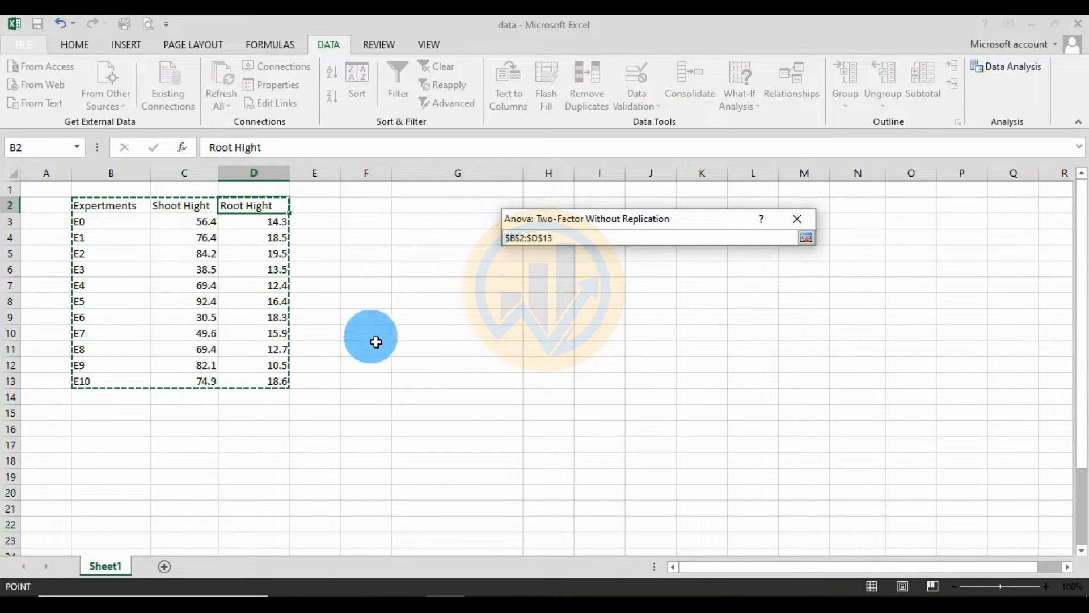
{"action": "left_click", "coordinate": [807, 238]}
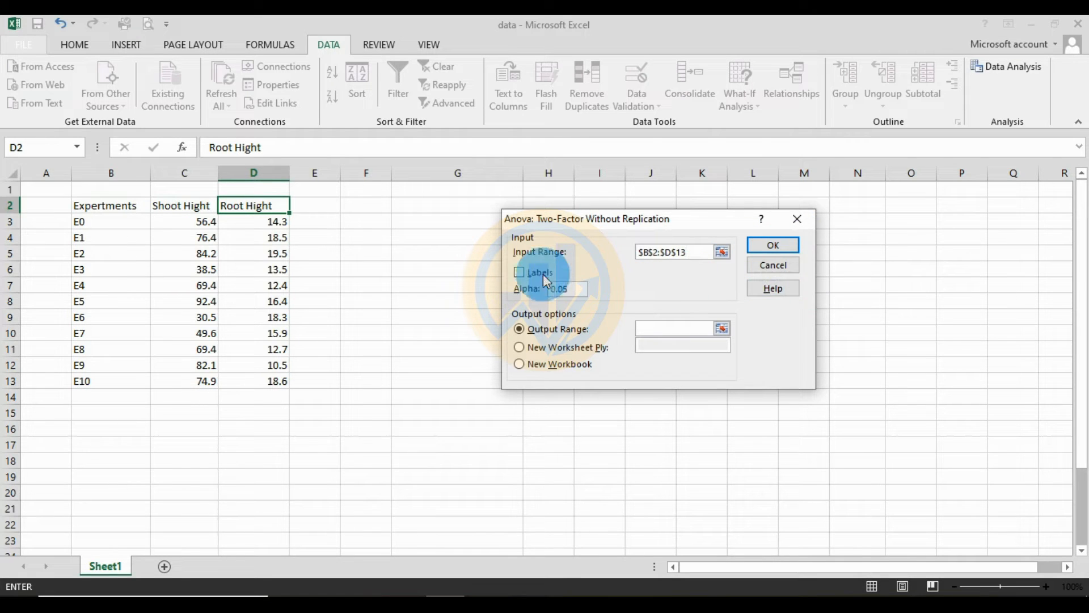
{"action": "left_click", "coordinate": [520, 272]}
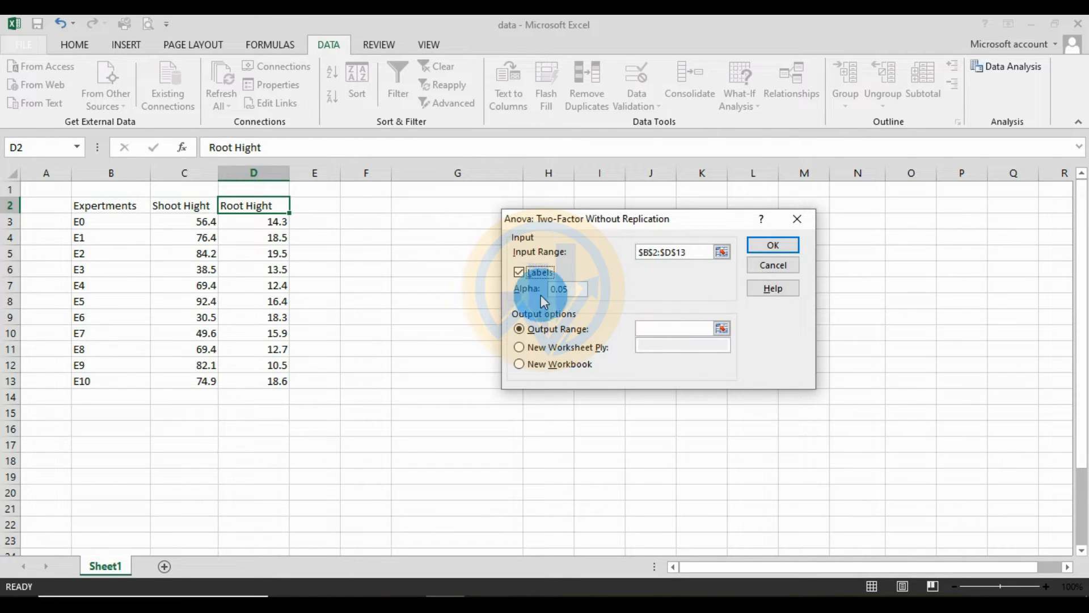
- Try a different alpha value for the Anova and restore it to 0.05
{"action": "left_click", "coordinate": [564, 290]}
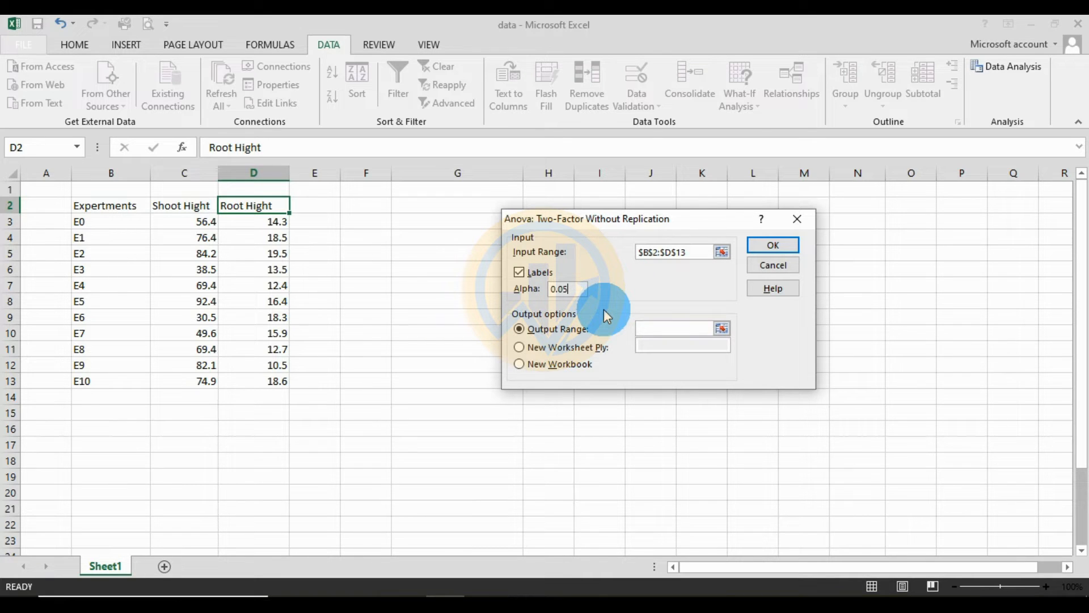
{"action": "key", "text": "BackSpace"}
{"action": "type", "text": "0"}
{"action": "type", "text": "1"}
{"action": "key", "text": "BackSpace"}
{"action": "key", "text": "BackSpace"}
{"action": "type", "text": "5"}
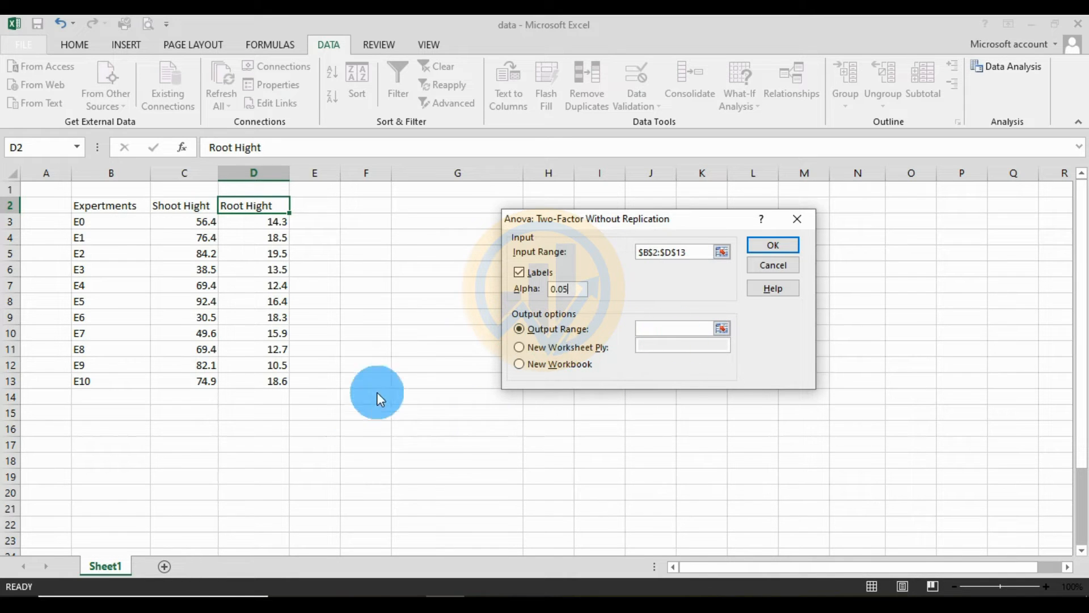
- Set the output range to $G$4 and run the Anova
{"action": "left_click", "coordinate": [722, 329]}
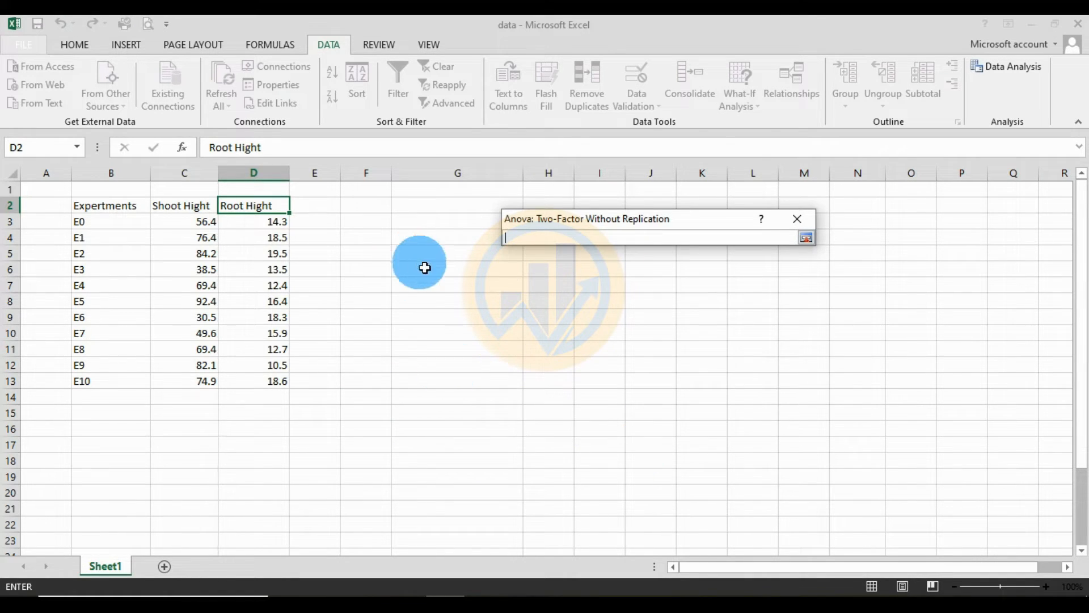
{"action": "left_click", "coordinate": [422, 243]}
{"action": "left_click", "coordinate": [806, 237]}
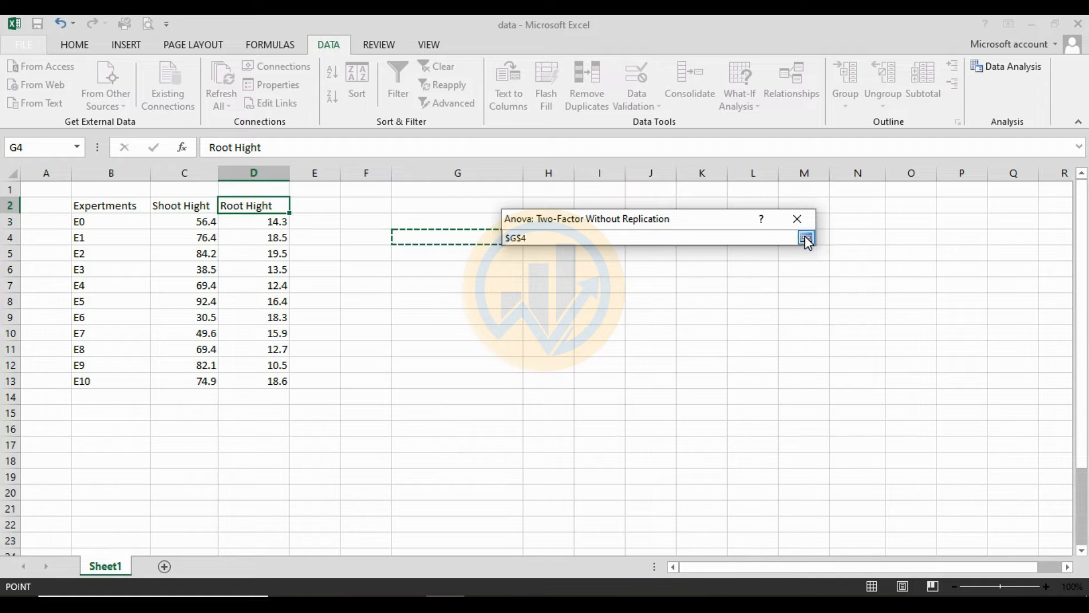
{"action": "left_click", "coordinate": [771, 244]}
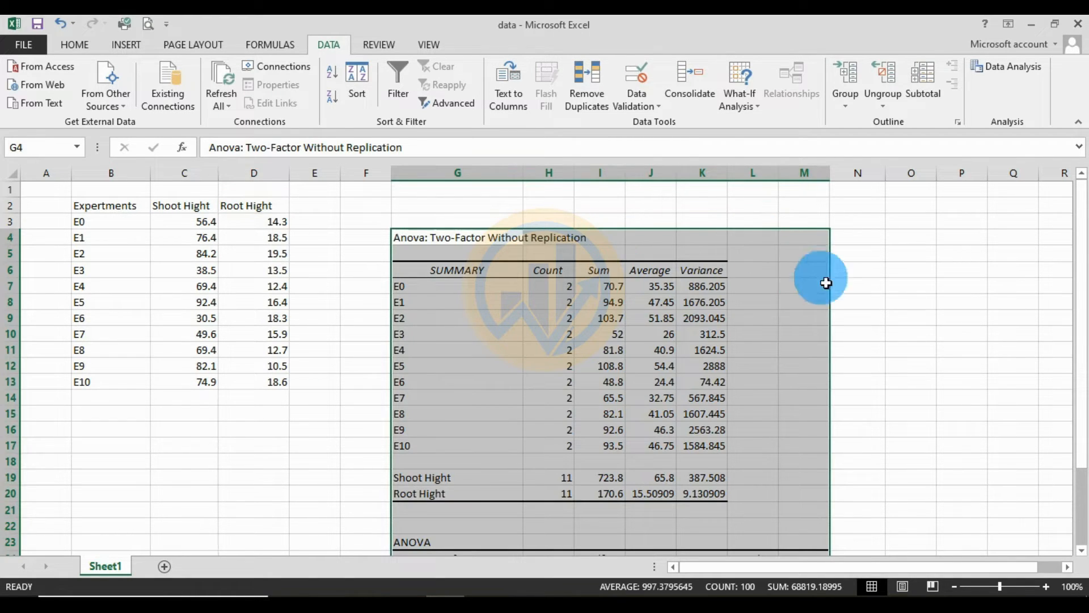
- Examine the Anova output, covering the SUMMARY table and the ANOVA table below it
{"action": "scroll", "coordinate": [657, 423], "scroll_direction": "down", "scroll_amount": 1}
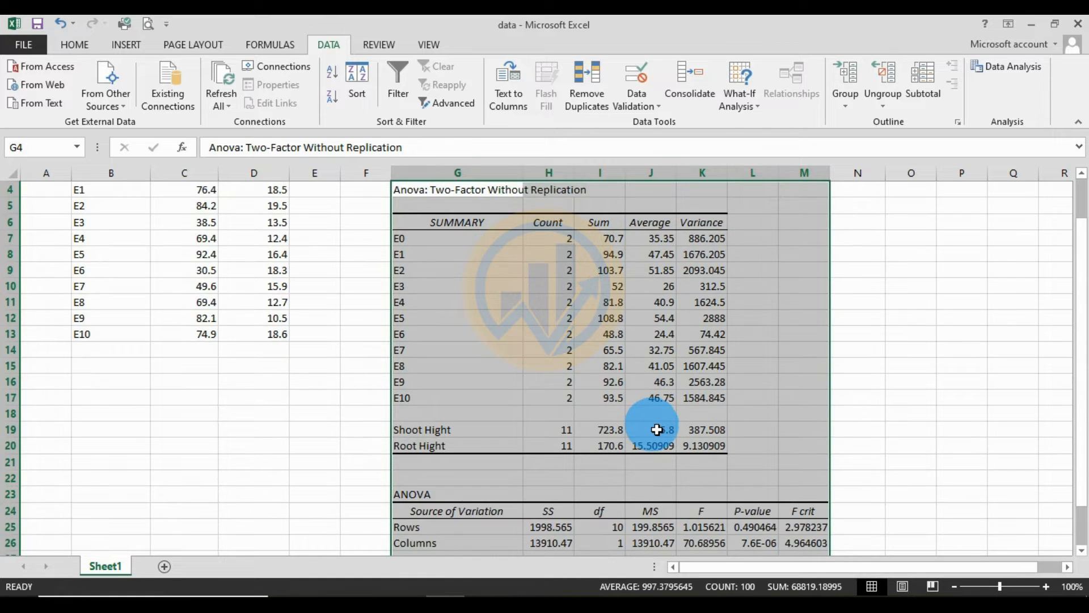
{"action": "scroll", "coordinate": [656, 428], "scroll_direction": "down", "scroll_amount": 2}
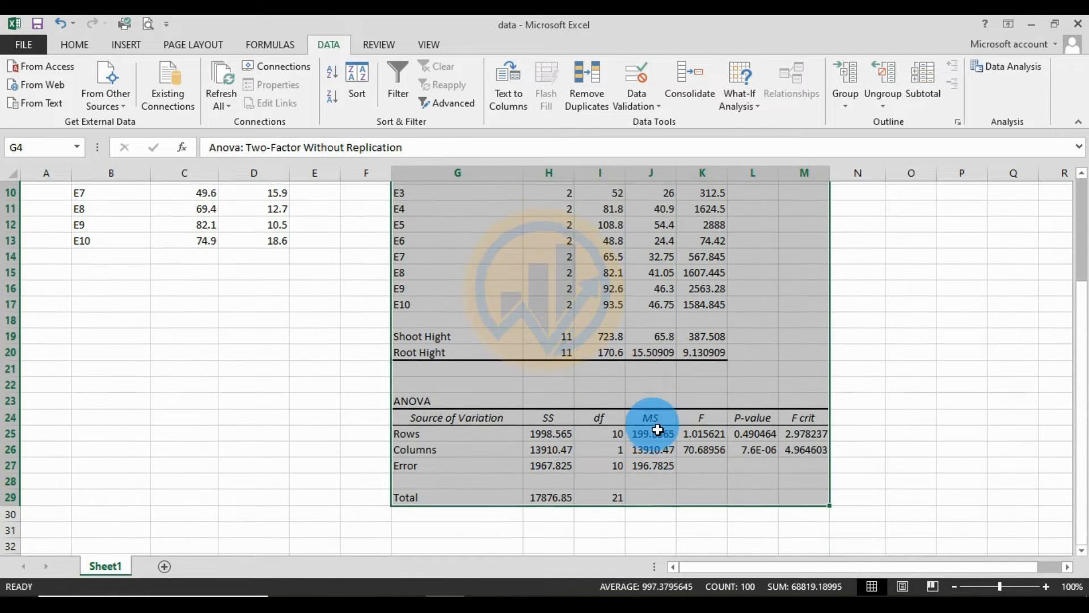
{"action": "scroll", "coordinate": [652, 428], "scroll_direction": "up", "scroll_amount": 3}
{"action": "left_click", "coordinate": [955, 320]}
{"action": "left_click_drag", "start_coordinate": [397, 270], "coordinate": [709, 496]}
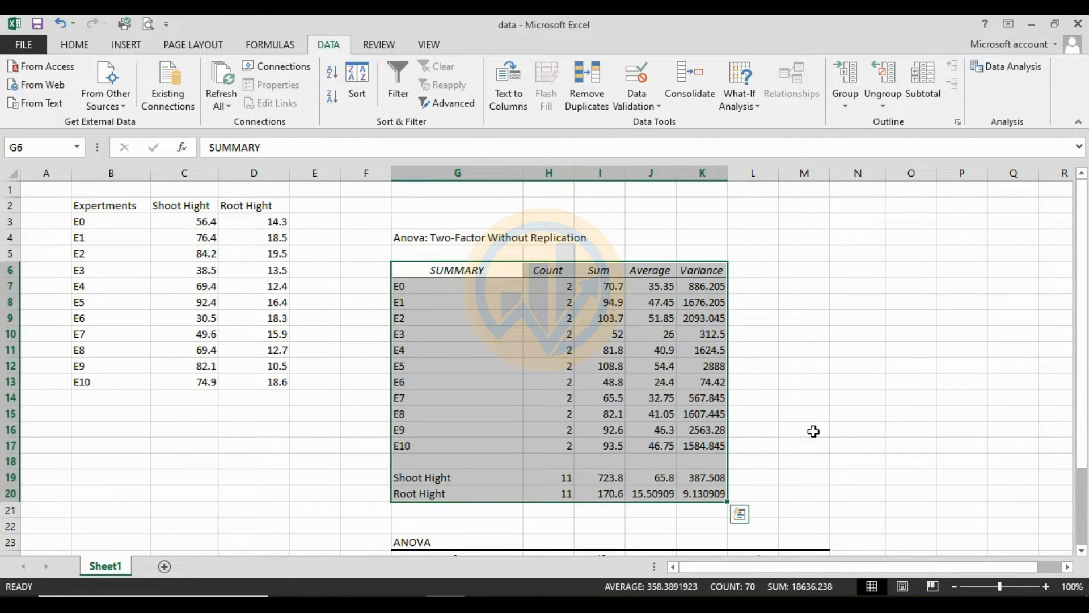
{"action": "scroll", "coordinate": [502, 482], "scroll_direction": "down", "scroll_amount": 3}
{"action": "left_click_drag", "start_coordinate": [365, 397], "coordinate": [859, 499]}
{"action": "scroll", "coordinate": [846, 431], "scroll_direction": "up", "scroll_amount": 3}
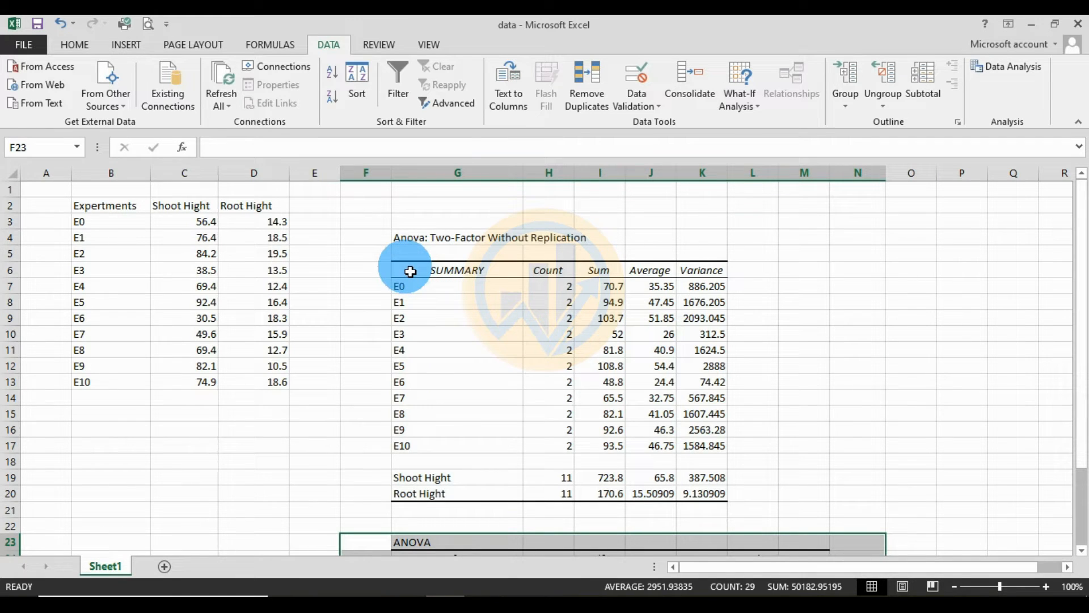
- Review experiment rows E0 to E10 and the Count, Sum, Average and Variance headings in the SUMMARY table
{"action": "left_click_drag", "start_coordinate": [412, 288], "coordinate": [419, 448]}
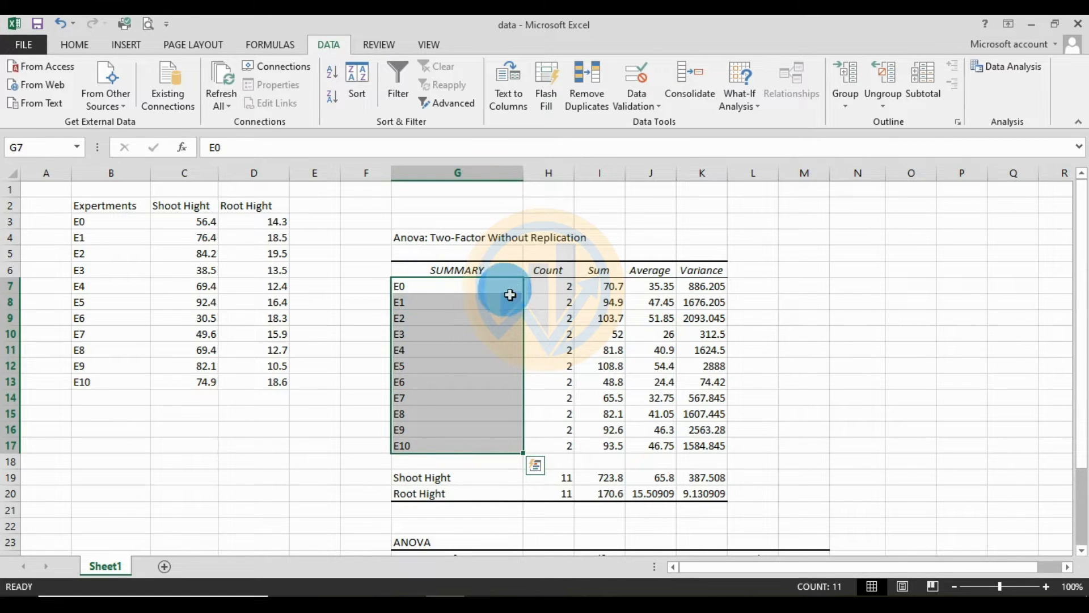
{"action": "left_click", "coordinate": [548, 271]}
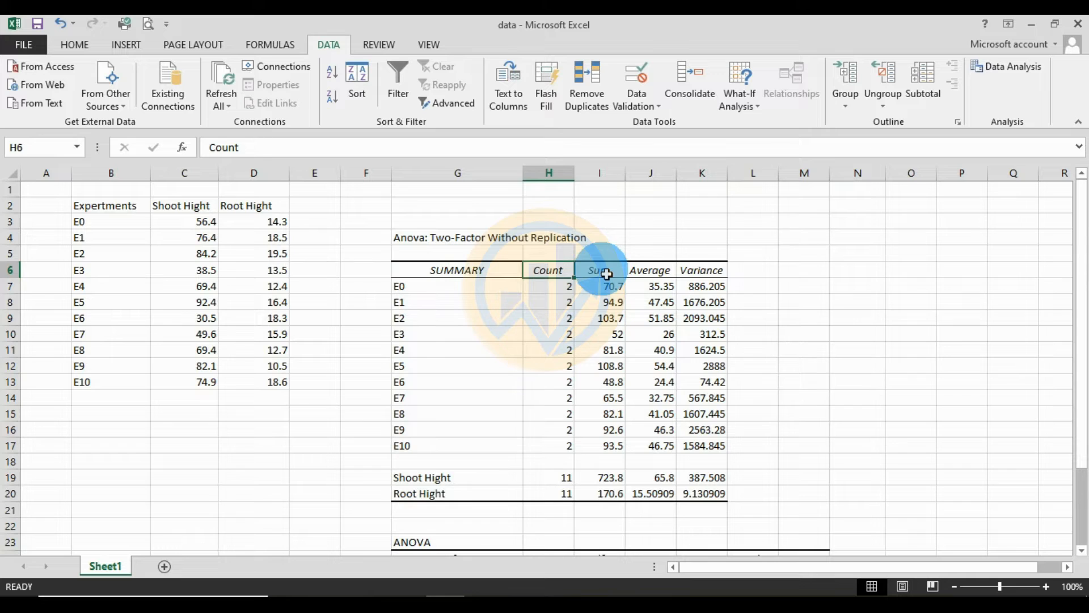
{"action": "left_click", "coordinate": [606, 274]}
{"action": "left_click", "coordinate": [668, 273]}
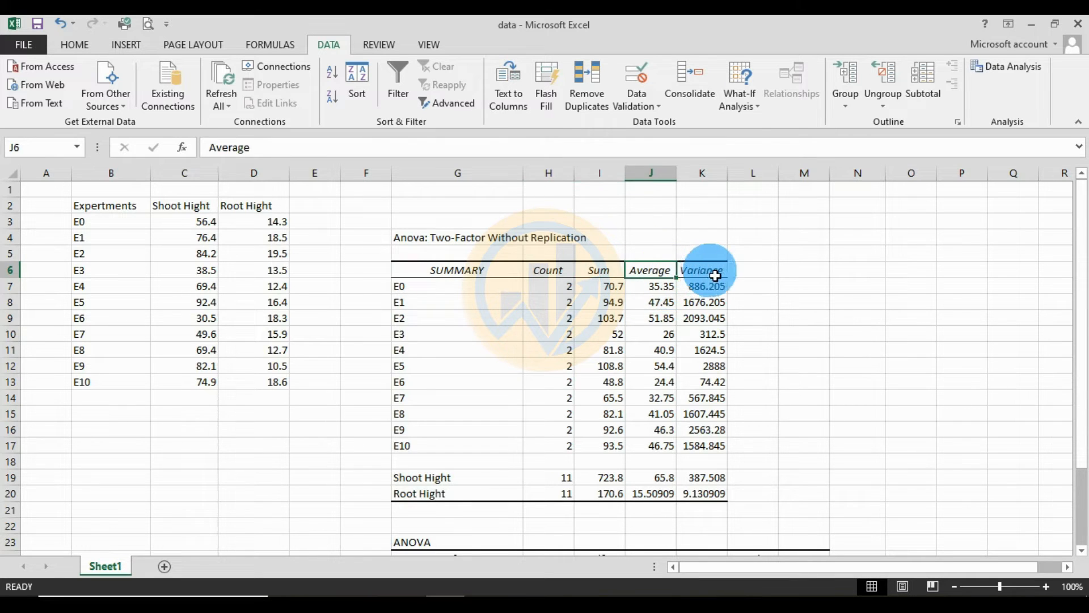
{"action": "left_click", "coordinate": [715, 276]}
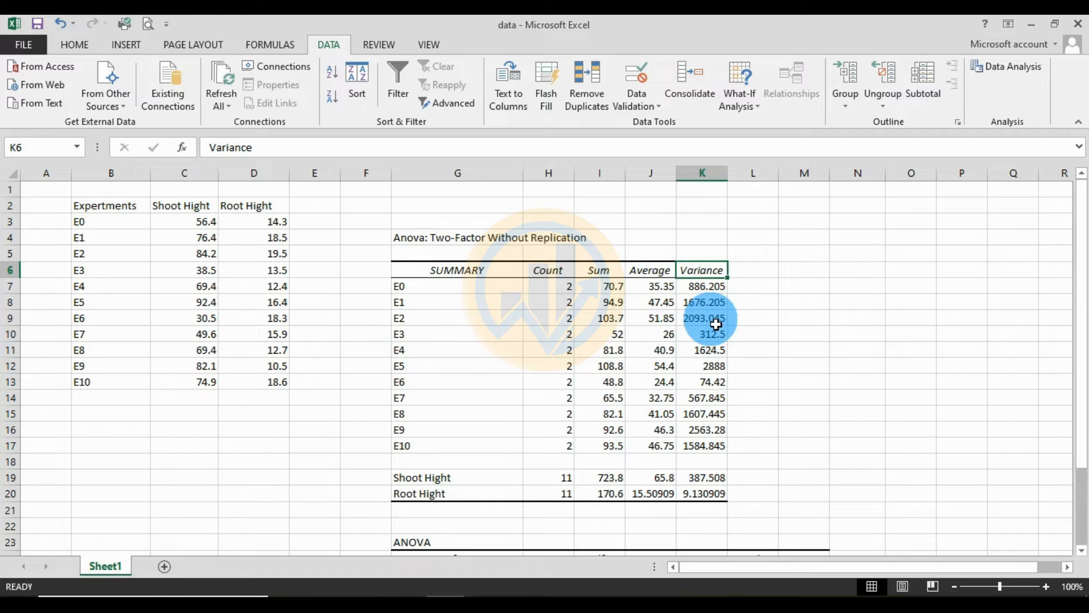
- Review the Count, Sum, Average and Variance values for experiment E0 in the SUMMARY table
{"action": "left_click", "coordinate": [447, 326]}
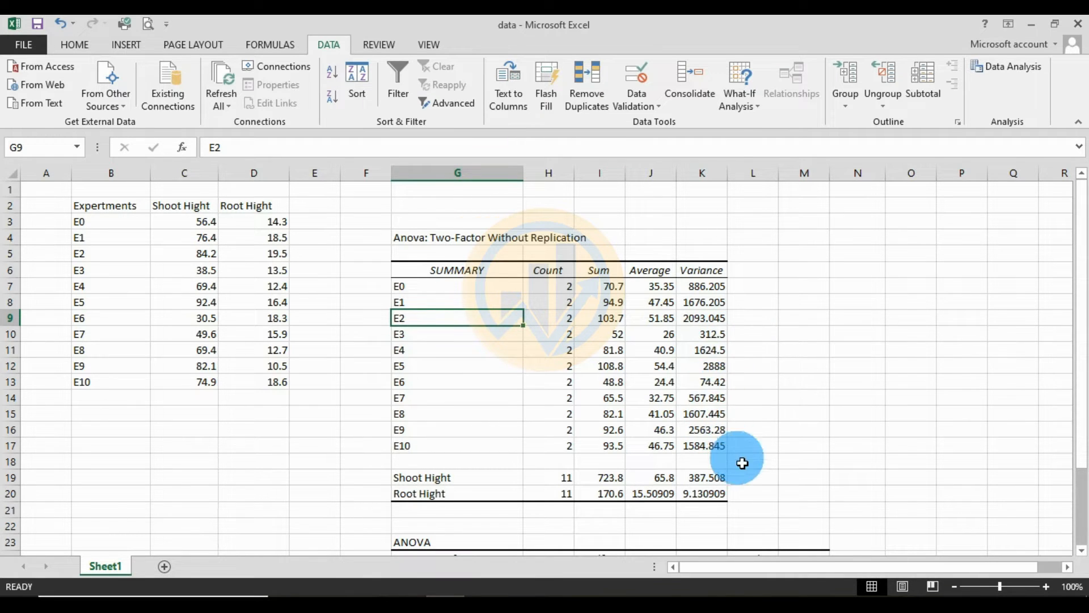
{"action": "left_click", "coordinate": [704, 340]}
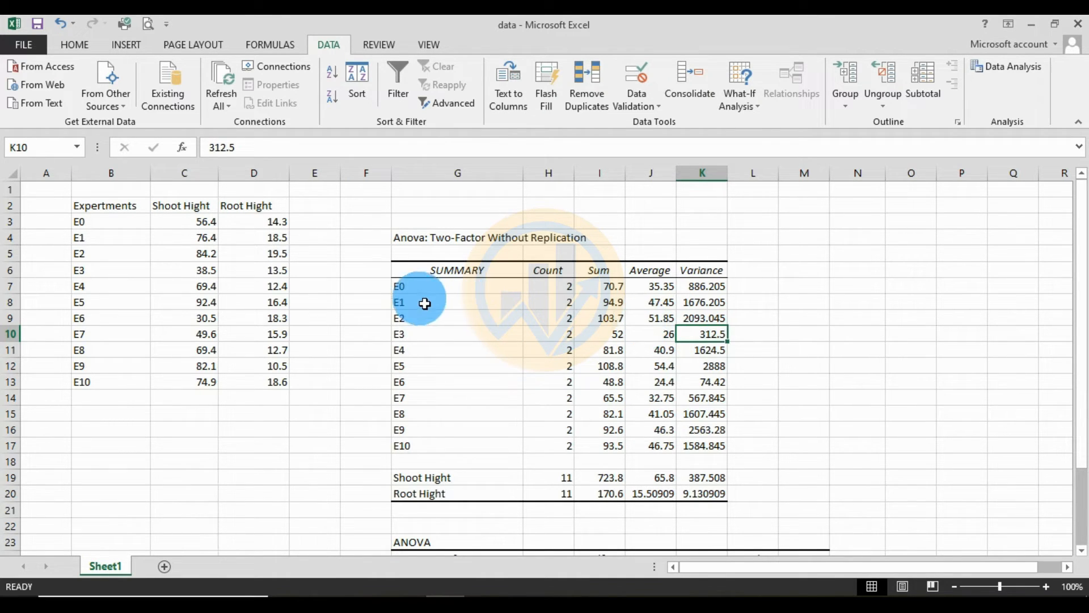
{"action": "left_click", "coordinate": [560, 290]}
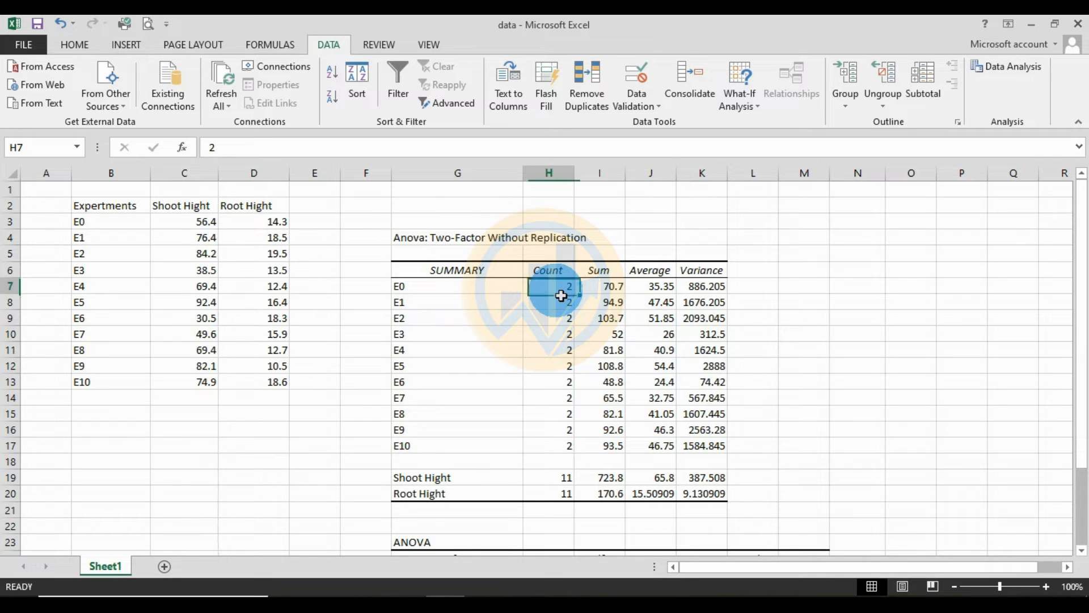
{"action": "left_click", "coordinate": [603, 289]}
{"action": "left_click", "coordinate": [653, 288]}
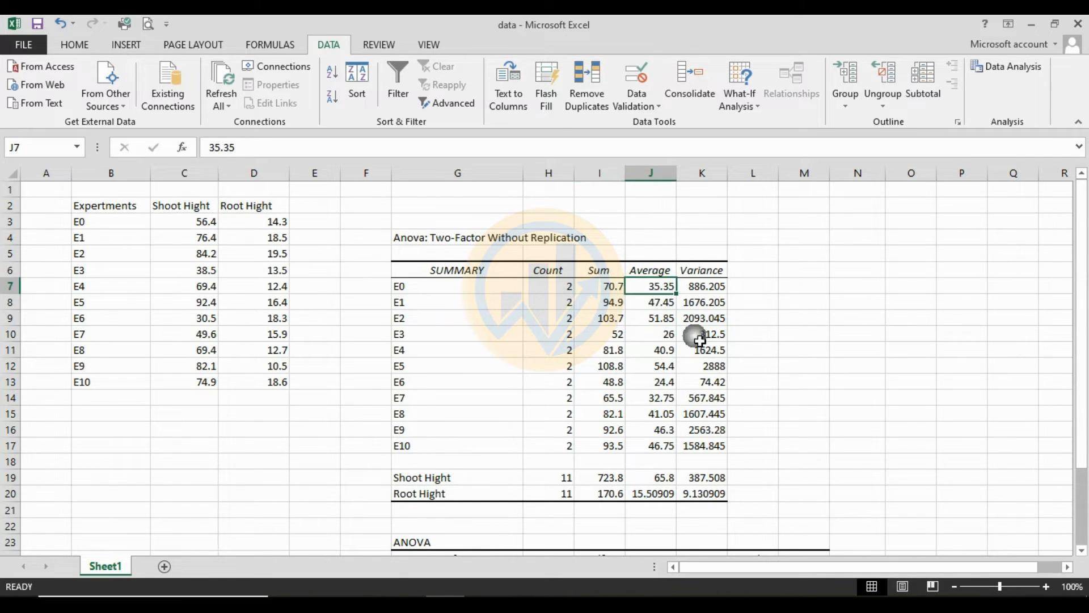
{"action": "left_click", "coordinate": [703, 286]}
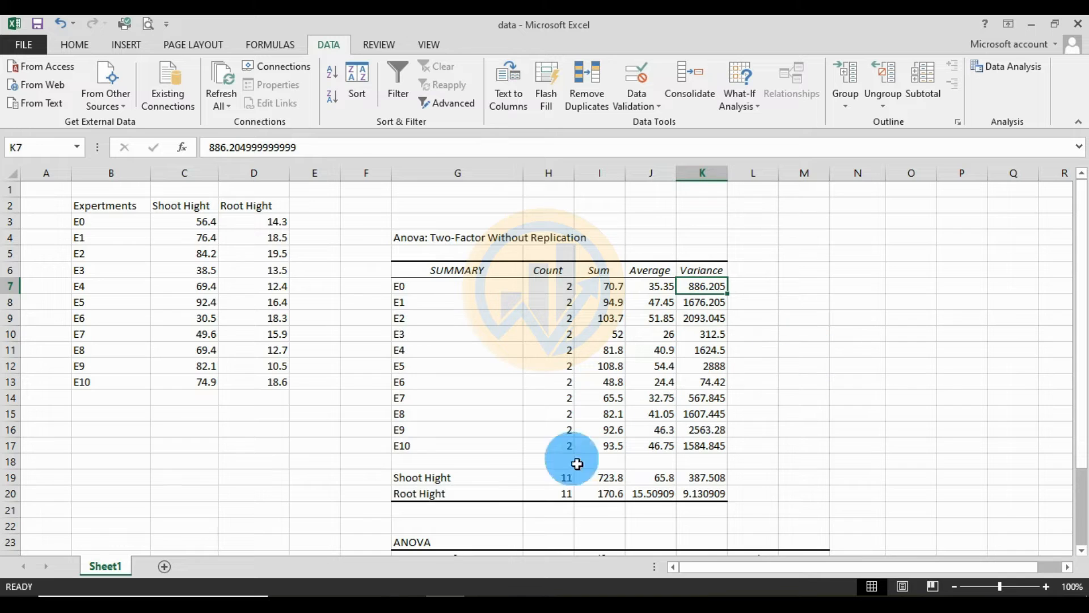
- Review the Shoot Hight and Root Hight rows of the SUMMARY table across Count, Sum, Average and Variance
{"action": "left_click", "coordinate": [432, 481]}
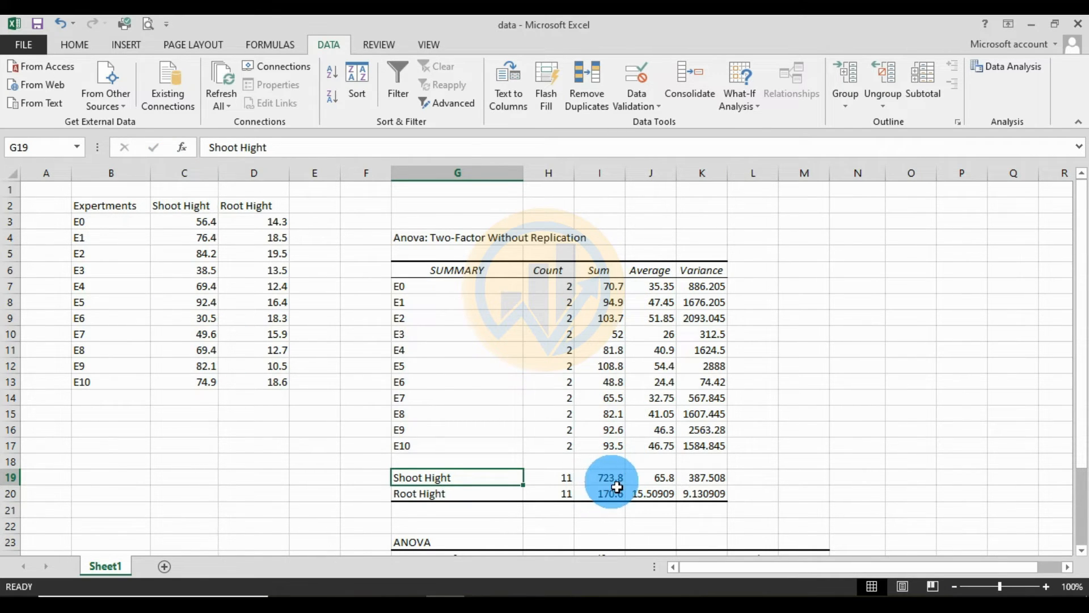
{"action": "left_click", "coordinate": [648, 481]}
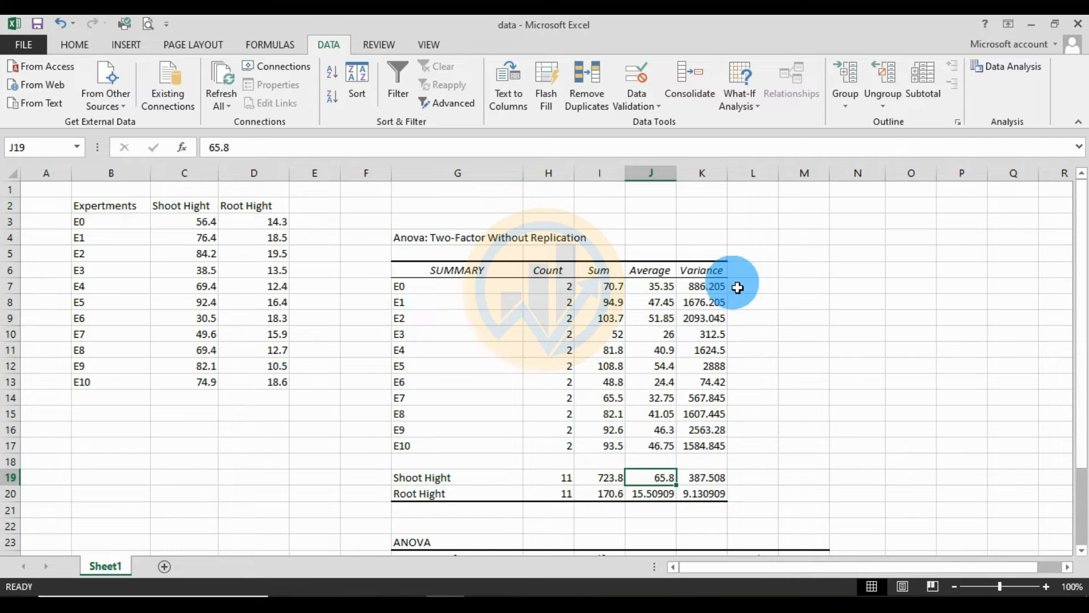
{"action": "left_click", "coordinate": [724, 482]}
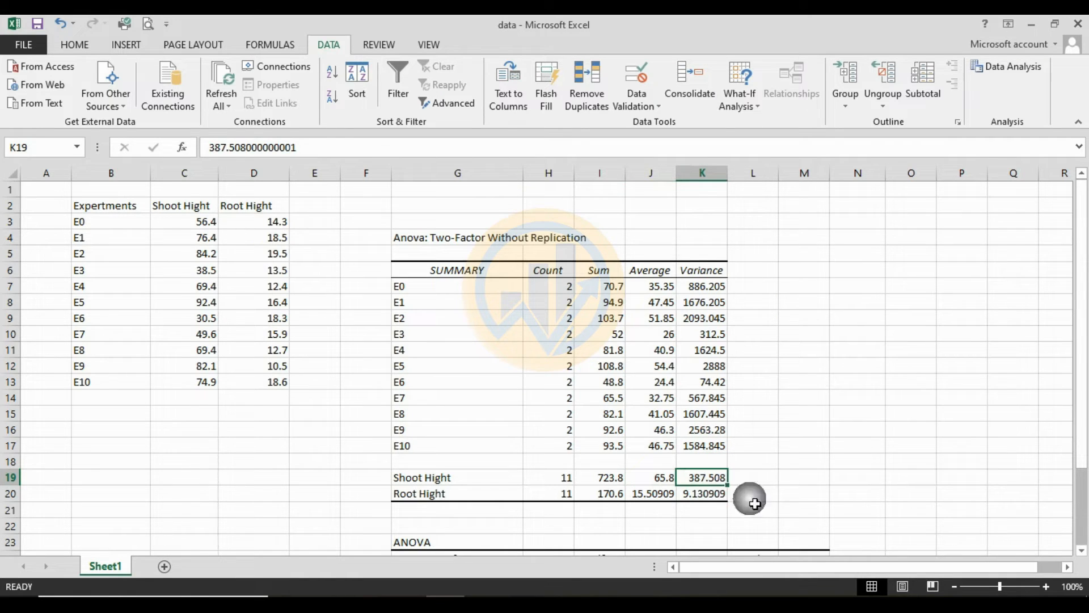
{"action": "left_click", "coordinate": [463, 493]}
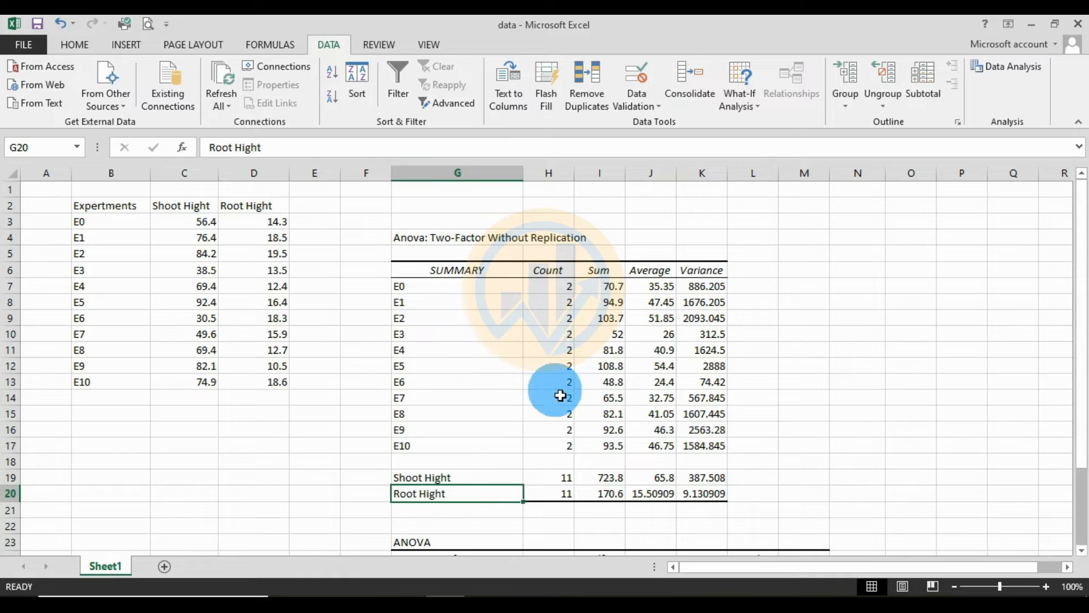
{"action": "left_click", "coordinate": [561, 493]}
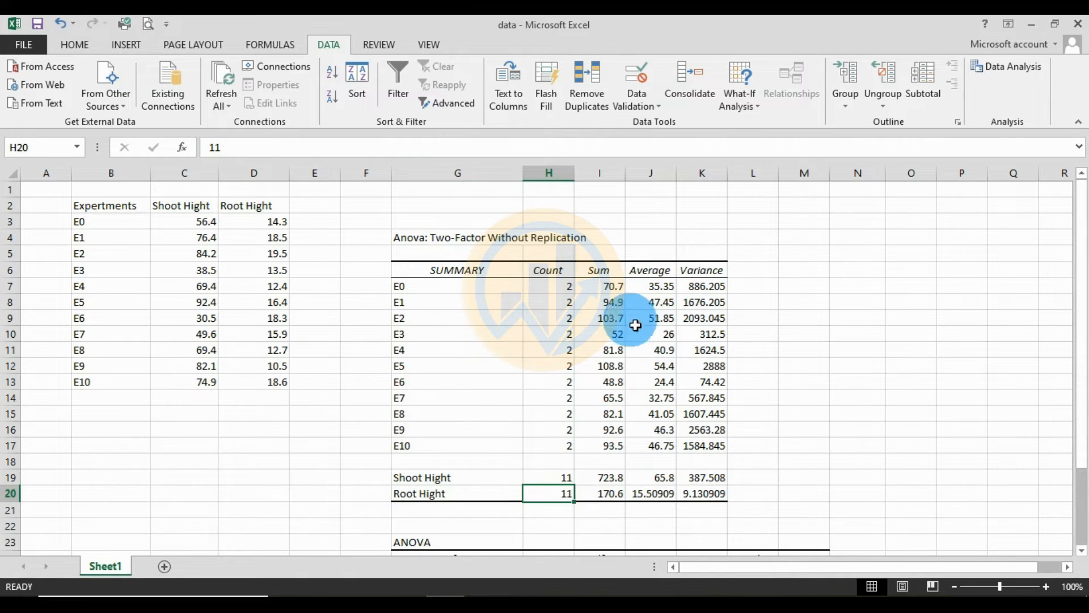
{"action": "left_click", "coordinate": [619, 495]}
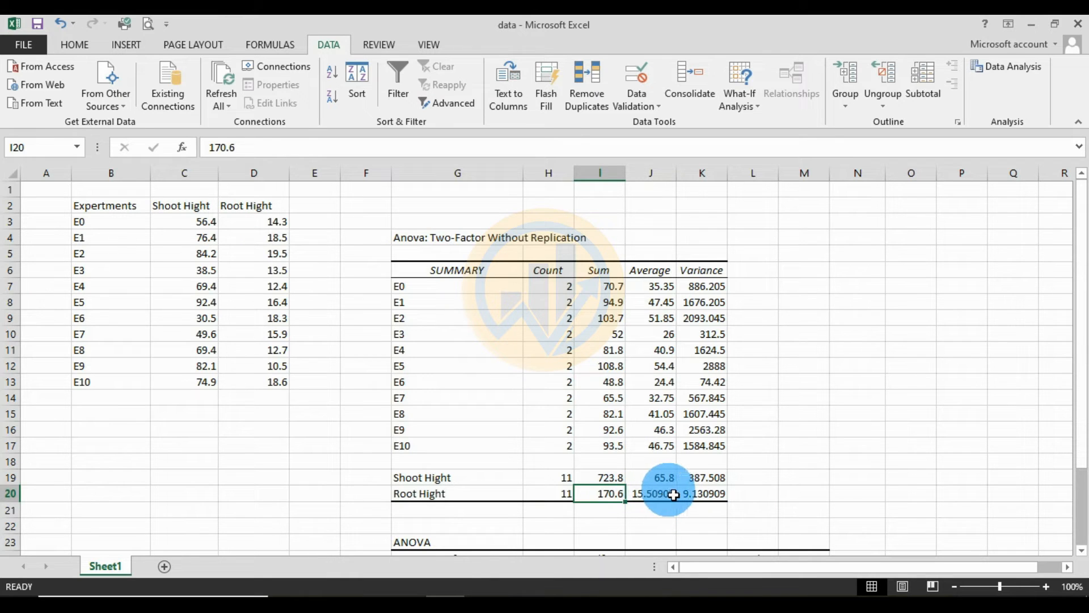
{"action": "left_click", "coordinate": [655, 495]}
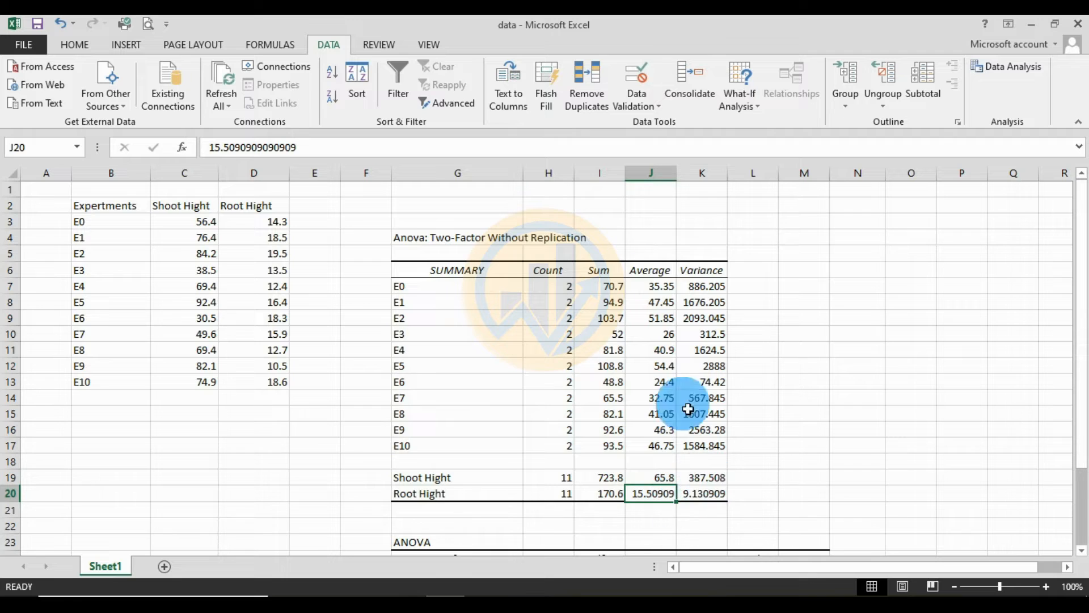
{"action": "left_click", "coordinate": [708, 497]}
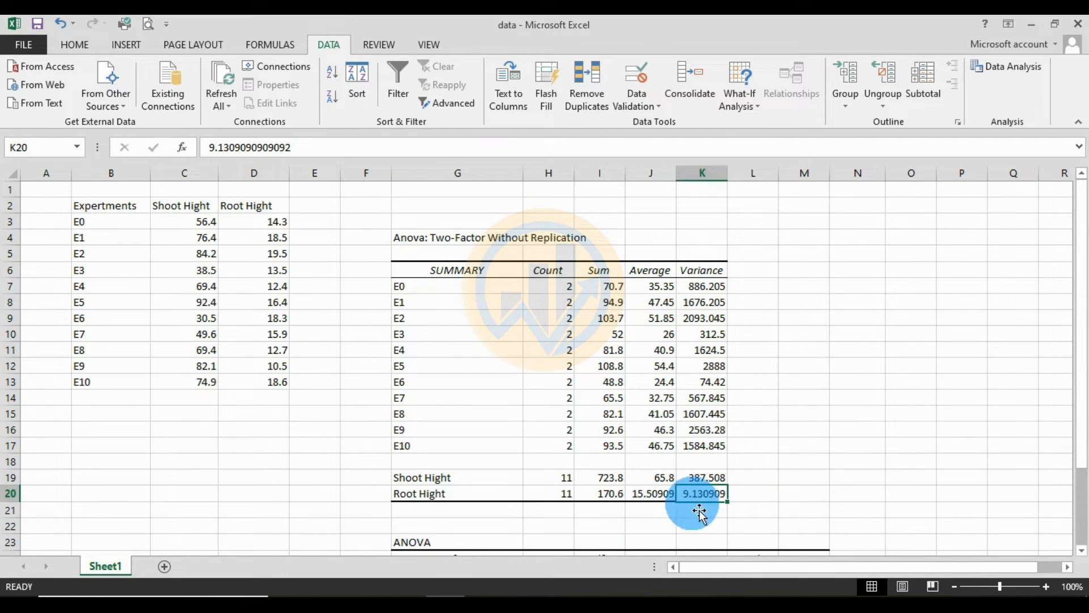
- Examine the ANOVA table's column headings, from Source of Variation, SS, df and MS through F, P-value and F crit
{"action": "scroll", "coordinate": [783, 454], "scroll_direction": "down", "scroll_amount": 2}
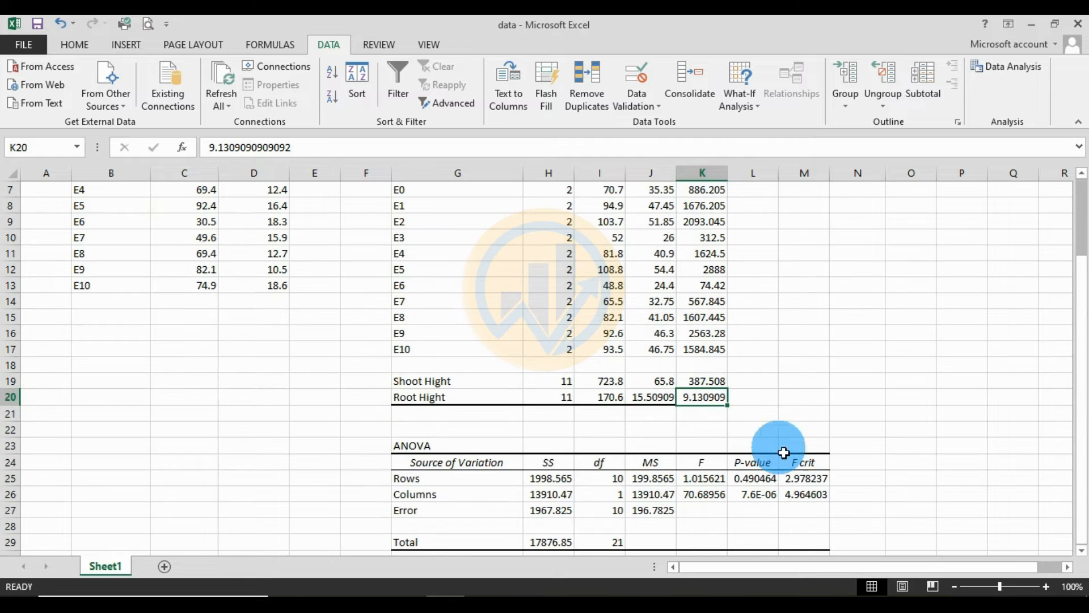
{"action": "scroll", "coordinate": [465, 454], "scroll_direction": "down", "scroll_amount": 2}
{"action": "left_click_drag", "start_coordinate": [366, 350], "coordinate": [819, 497]}
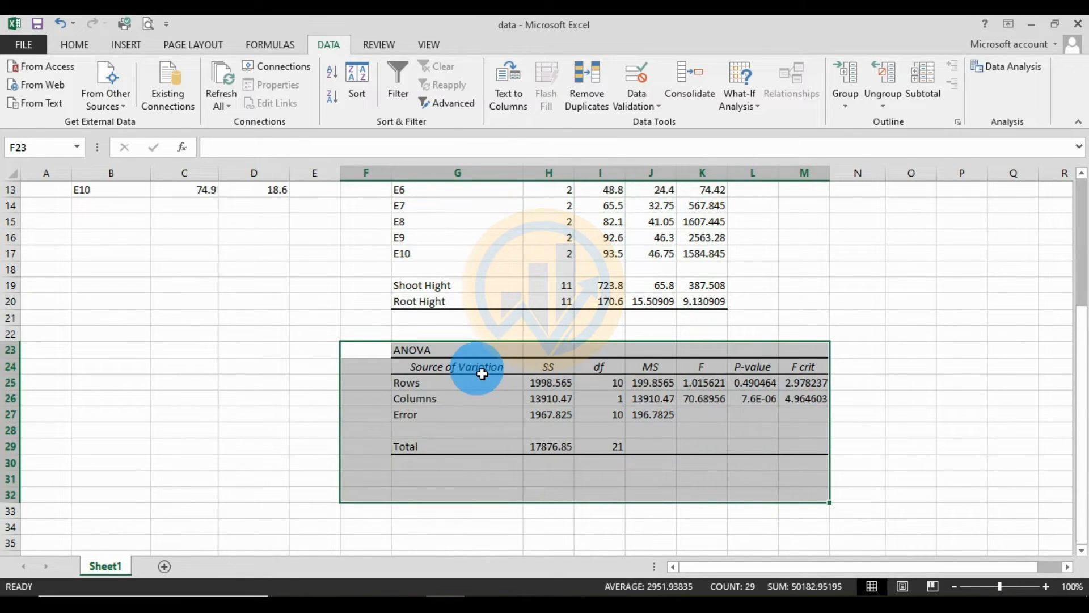
{"action": "left_click", "coordinate": [484, 371]}
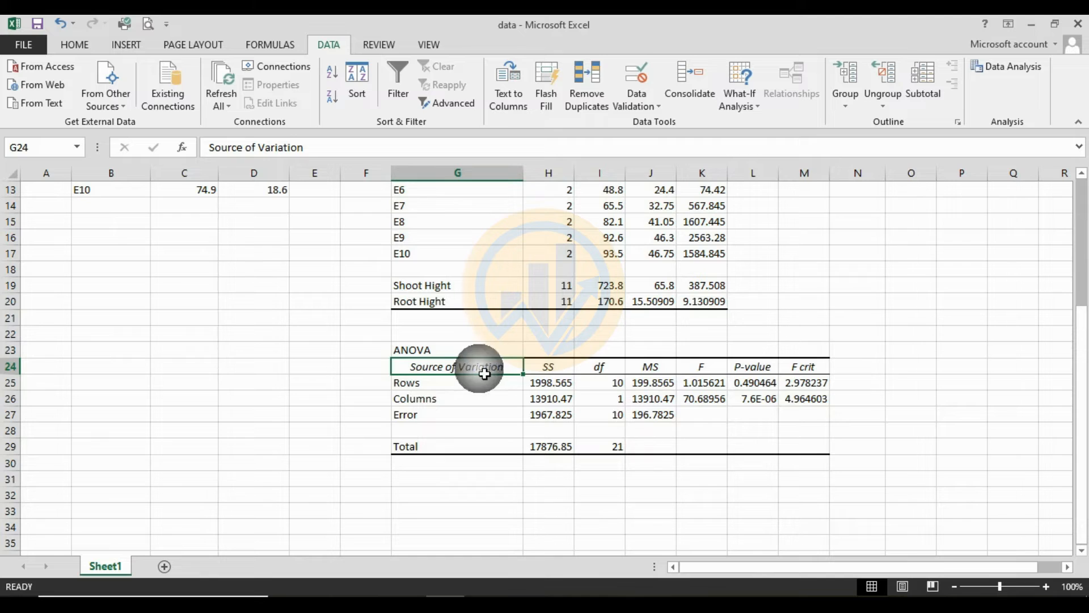
{"action": "left_click", "coordinate": [548, 366]}
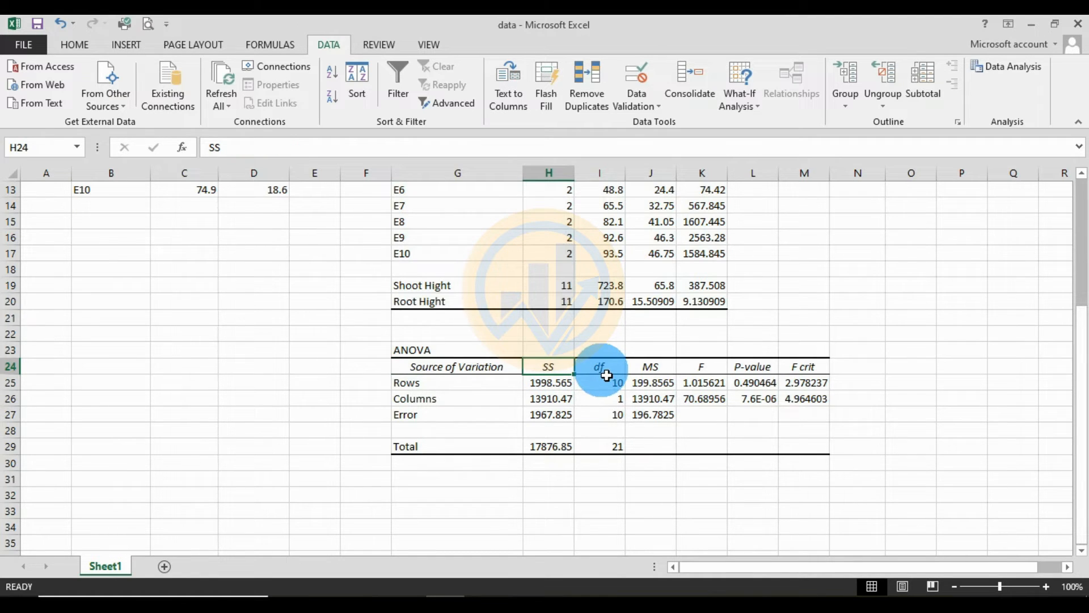
{"action": "left_click", "coordinate": [605, 370]}
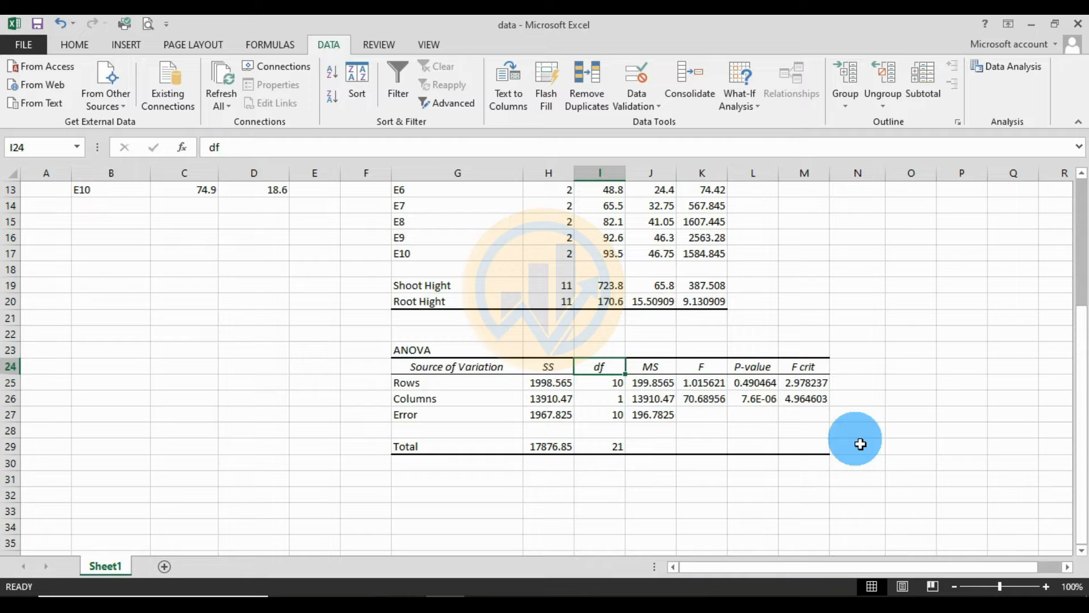
{"action": "left_click", "coordinate": [651, 368]}
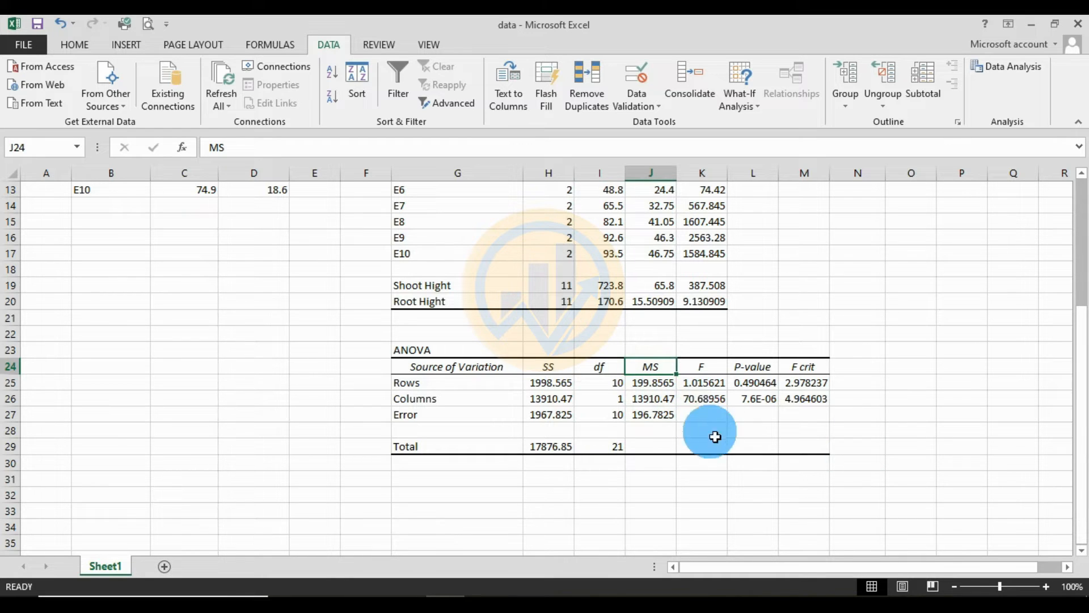
{"action": "left_click", "coordinate": [703, 369]}
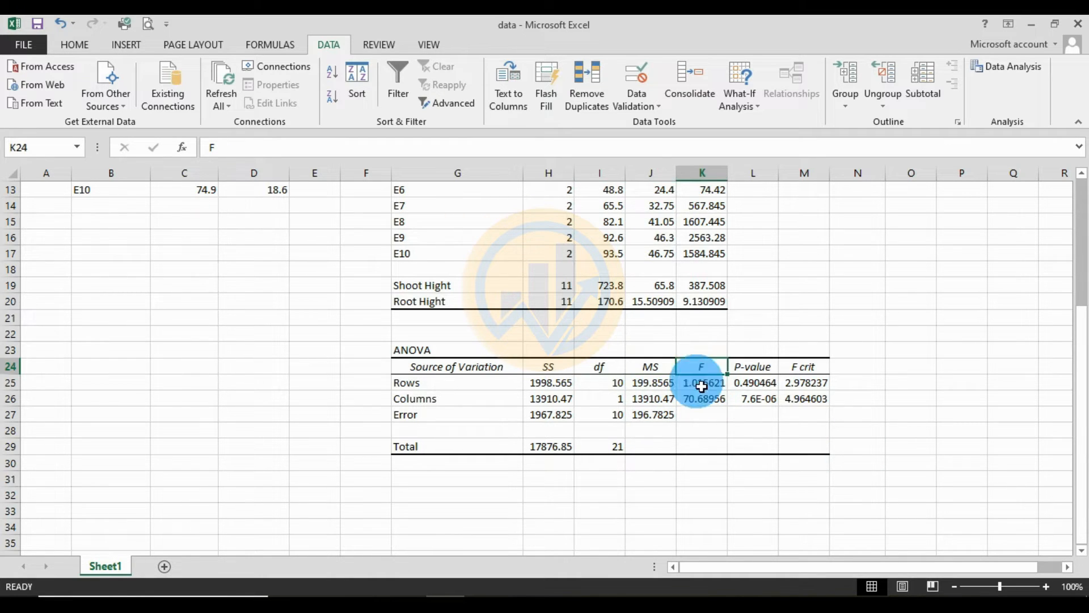
{"action": "left_click", "coordinate": [763, 372]}
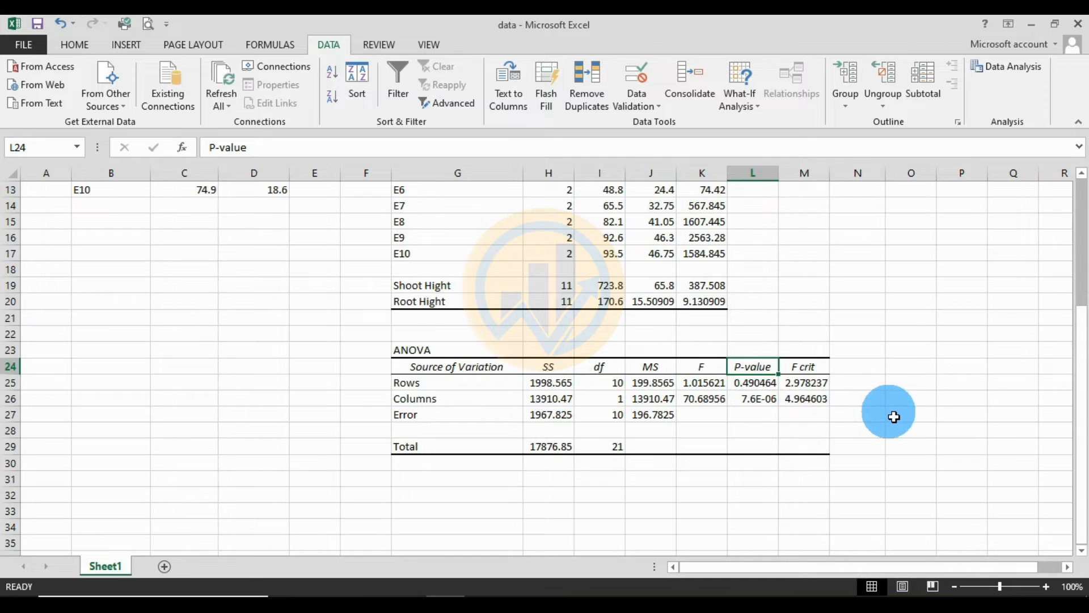
{"action": "left_click", "coordinate": [821, 370]}
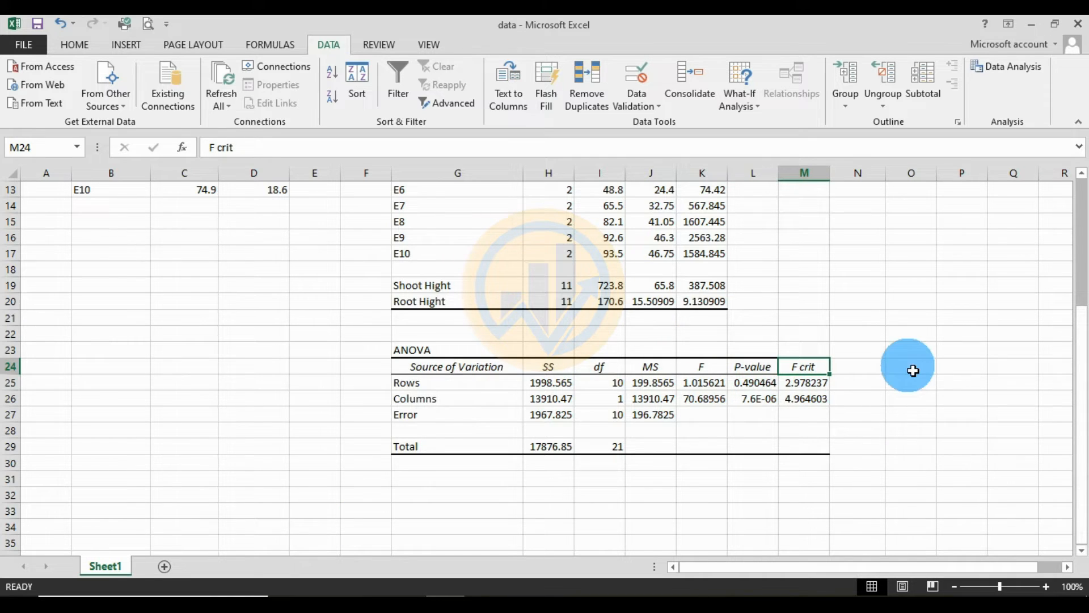
- Review the Rows source of variation in the ANOVA table, checking its df, MS, F, P-value and F crit
{"action": "left_click", "coordinate": [445, 384]}
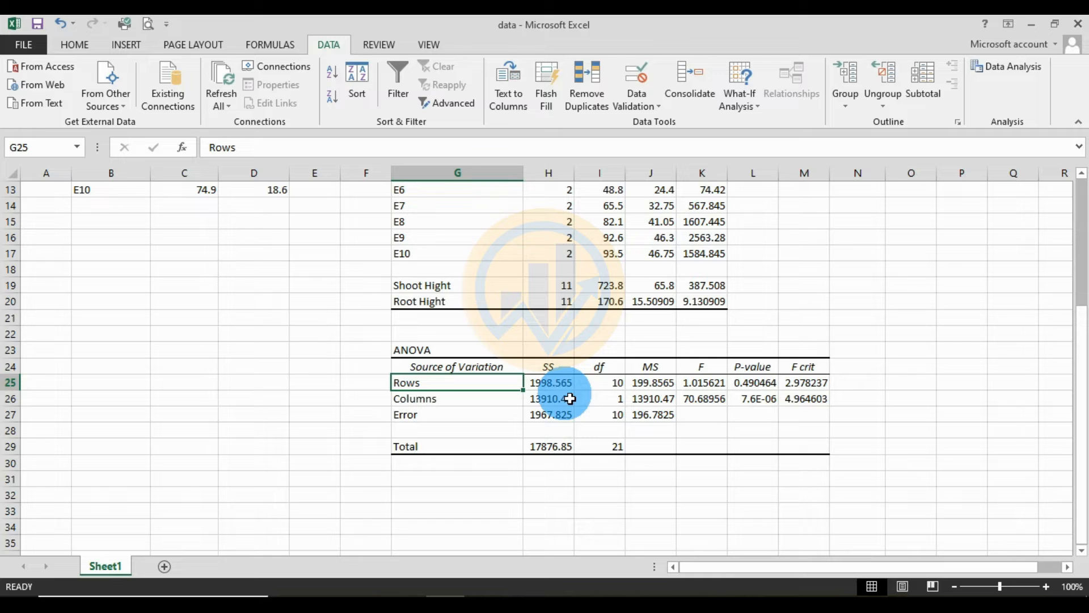
{"action": "left_click", "coordinate": [618, 389]}
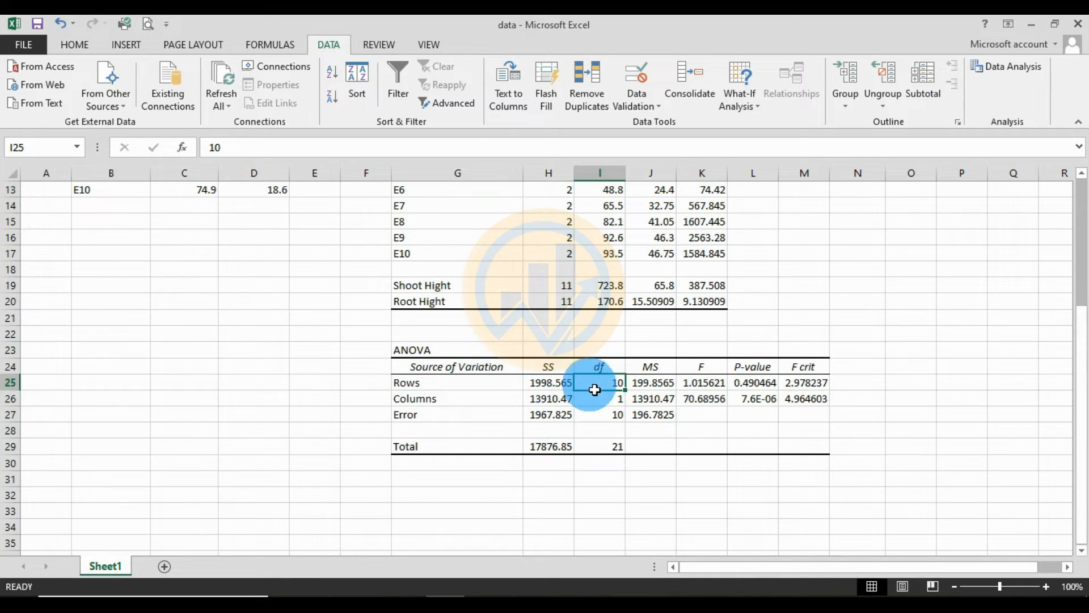
{"action": "left_click", "coordinate": [667, 390]}
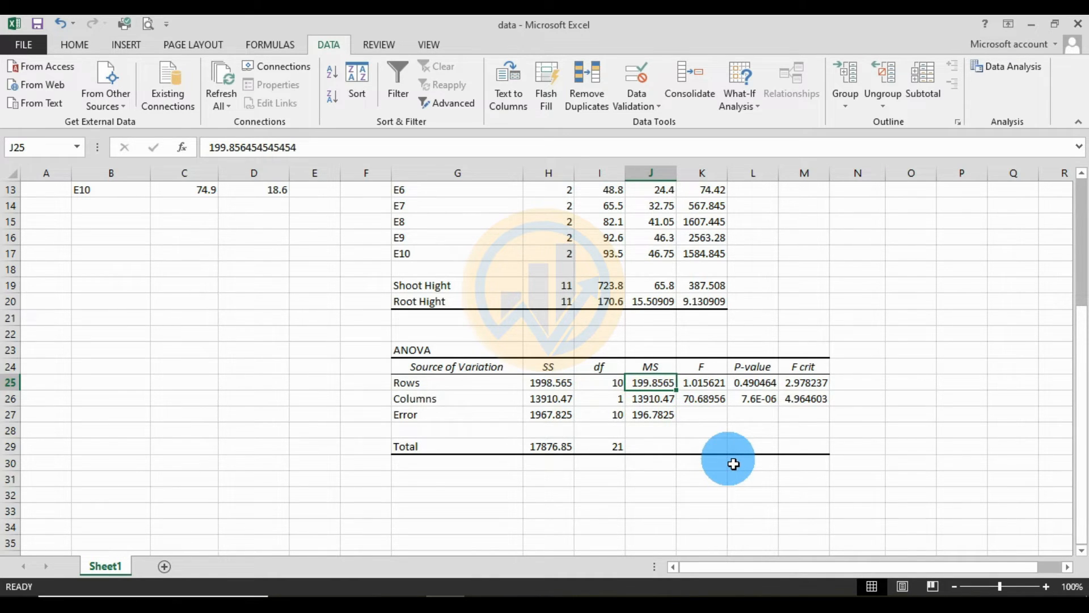
{"action": "left_click", "coordinate": [704, 384]}
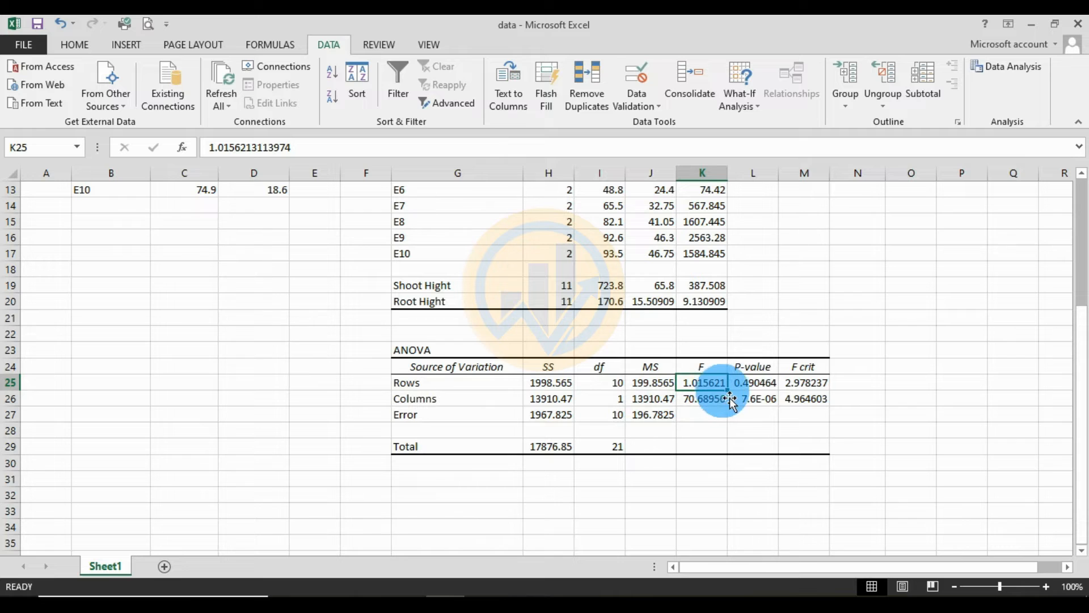
{"action": "left_click", "coordinate": [758, 383]}
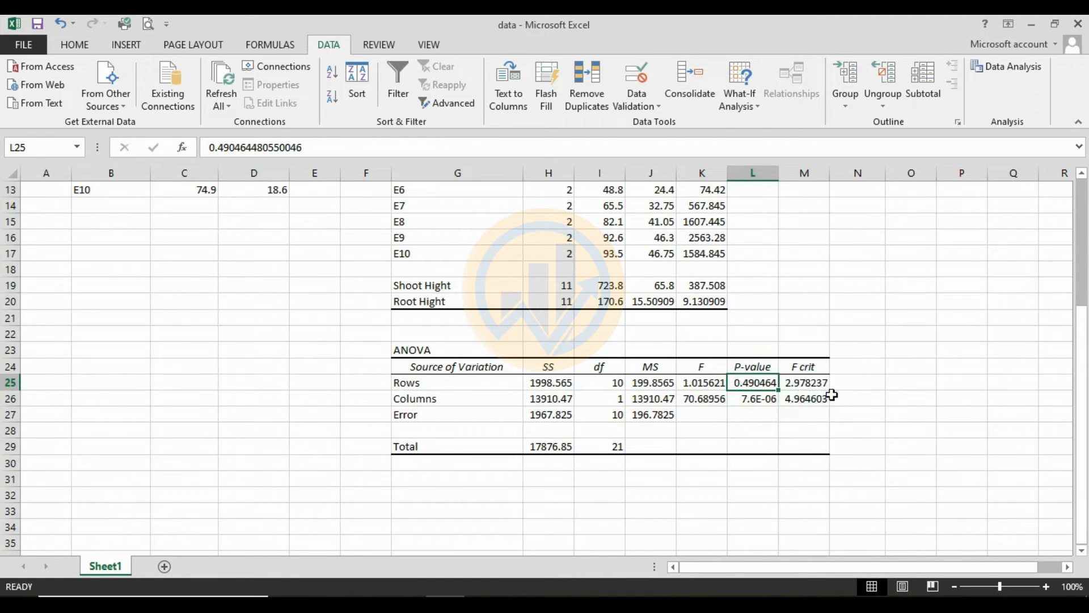
{"action": "left_click", "coordinate": [818, 384]}
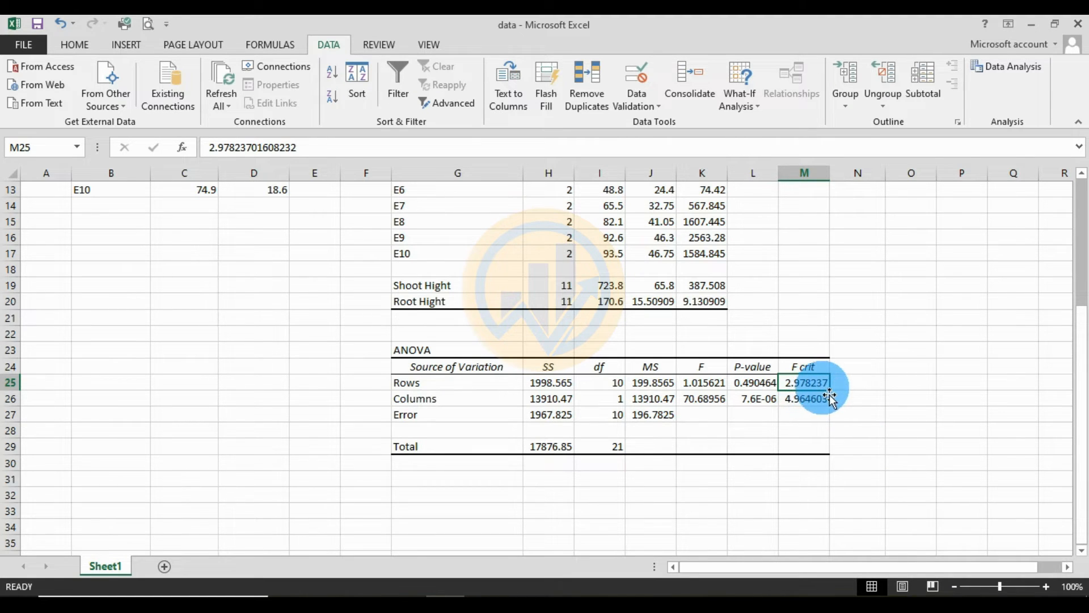
- Review the Columns source of variation in the ANOVA table, checking its SS, df, MS, F and P-value
{"action": "left_click", "coordinate": [486, 403]}
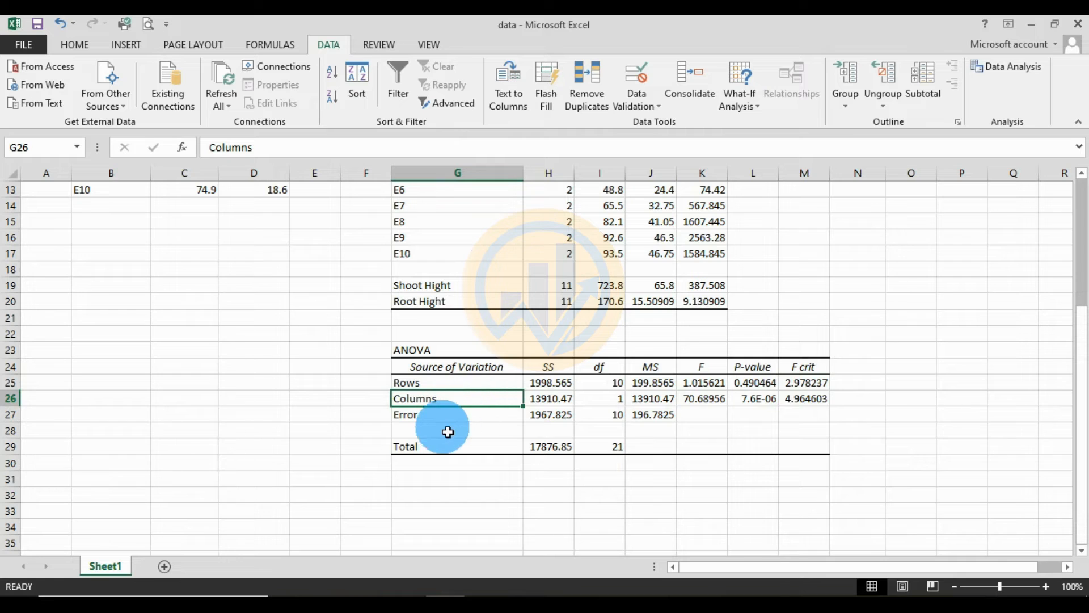
{"action": "left_click", "coordinate": [559, 406]}
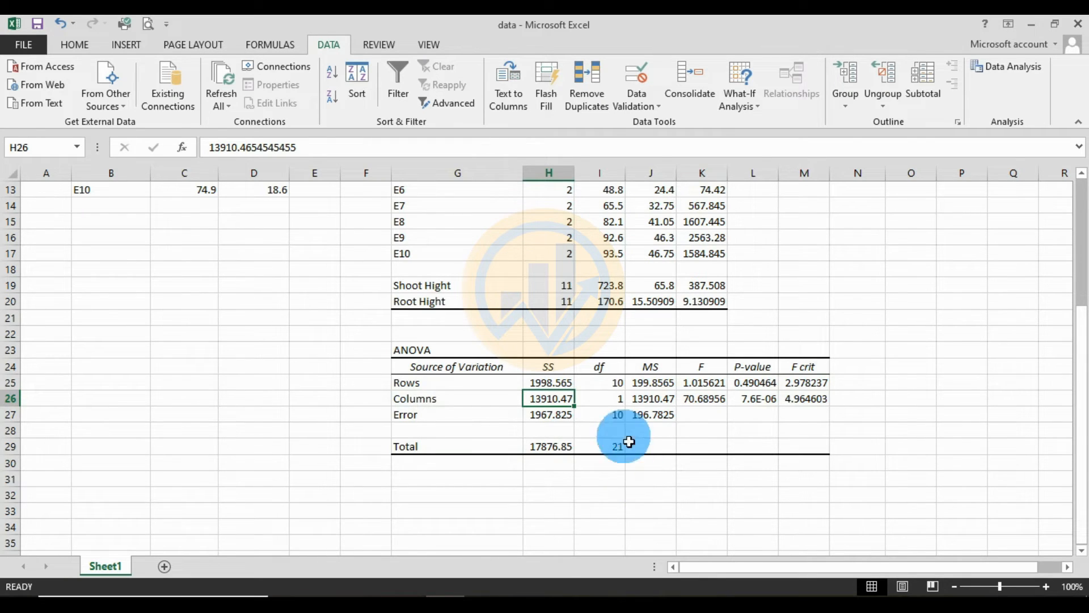
{"action": "left_click", "coordinate": [617, 401]}
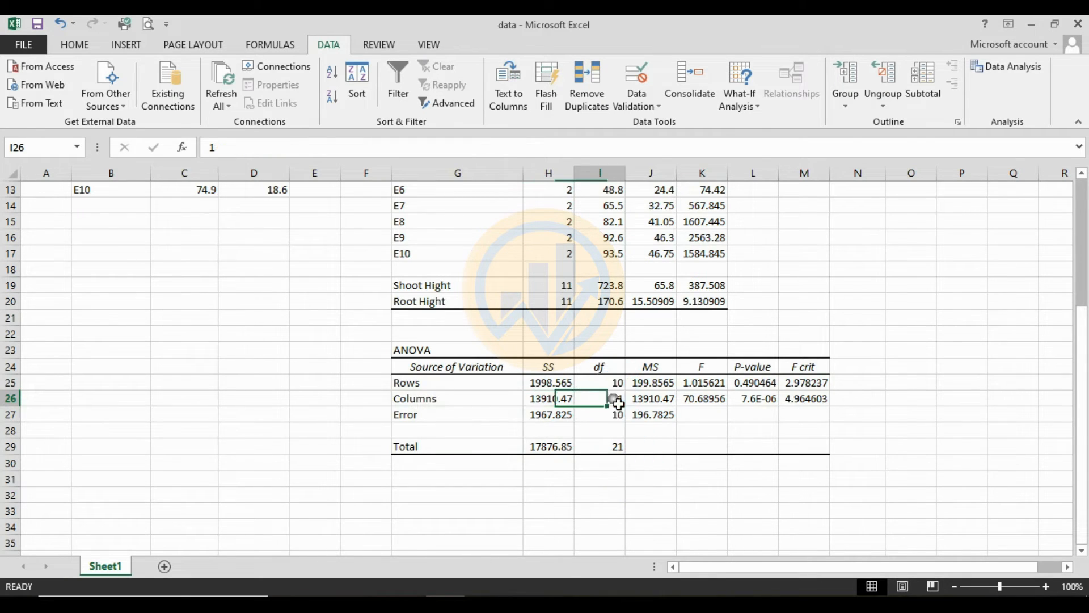
{"action": "left_click", "coordinate": [653, 402]}
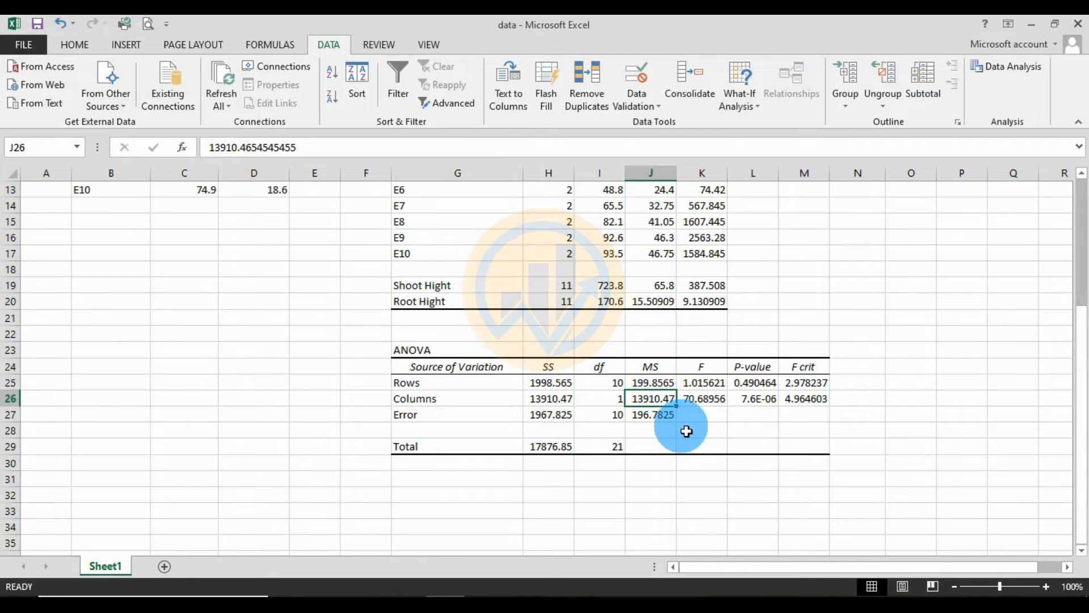
{"action": "left_click", "coordinate": [566, 404]}
{"action": "left_click", "coordinate": [704, 400]}
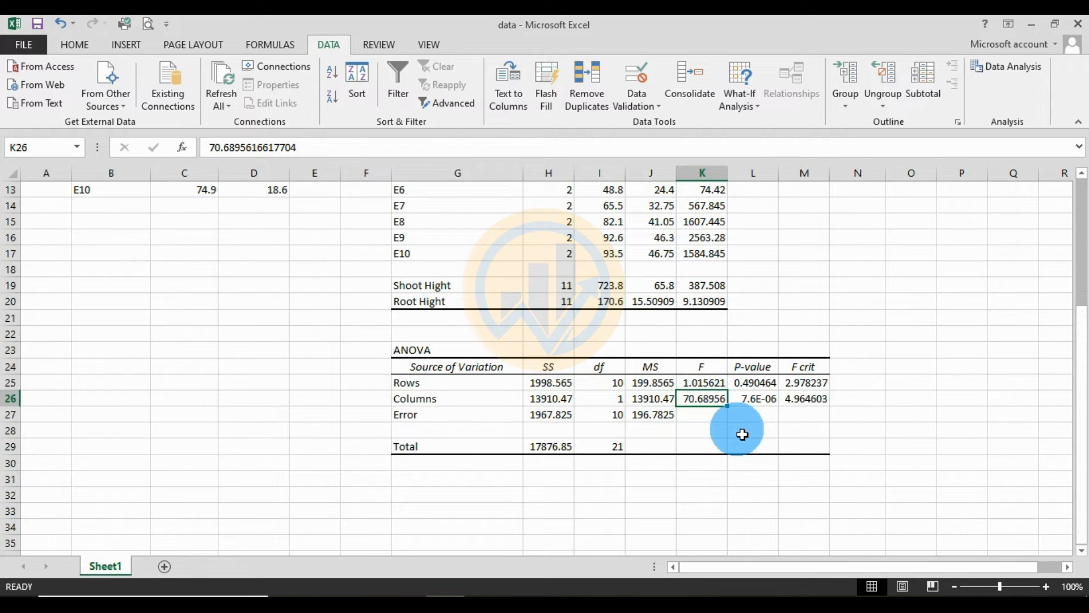
{"action": "left_click", "coordinate": [758, 404]}
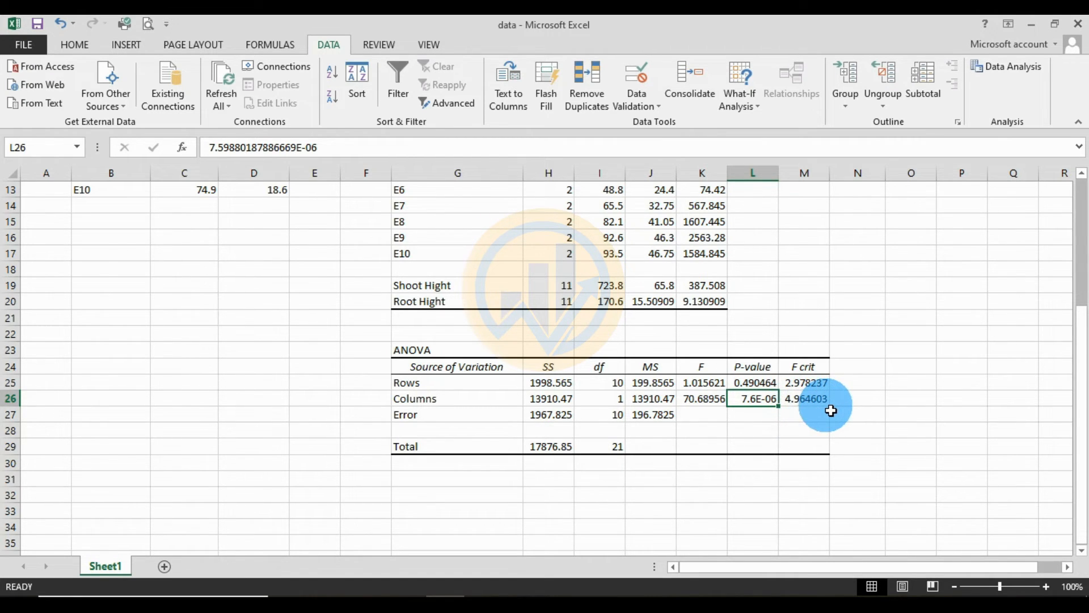
- Review the Error and Total rows of the ANOVA table, checking the Error df and the Total SS and df
{"action": "left_click", "coordinate": [428, 420]}
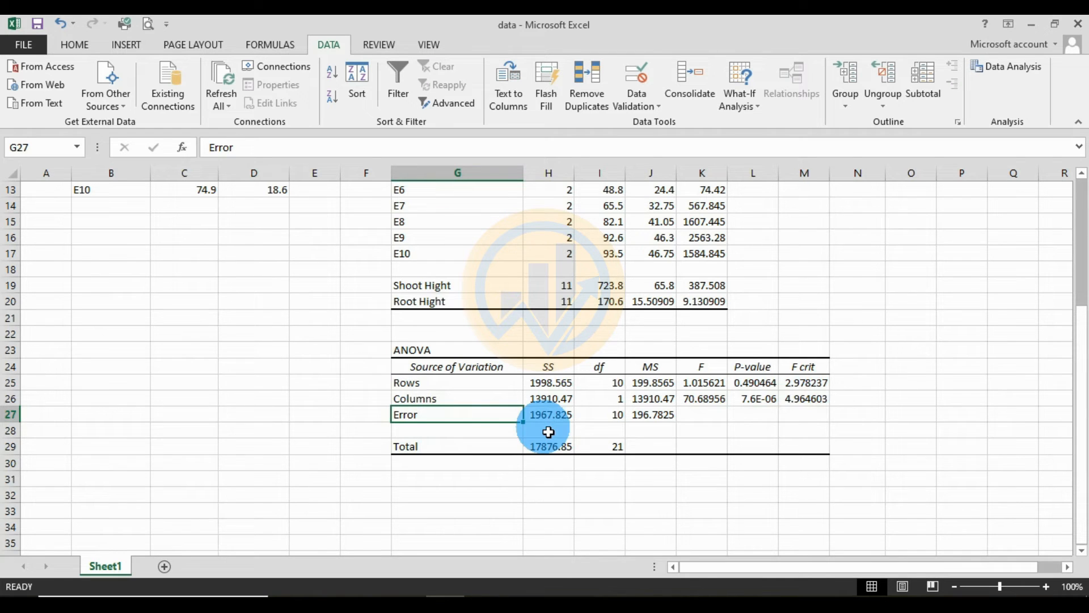
{"action": "left_click", "coordinate": [624, 418]}
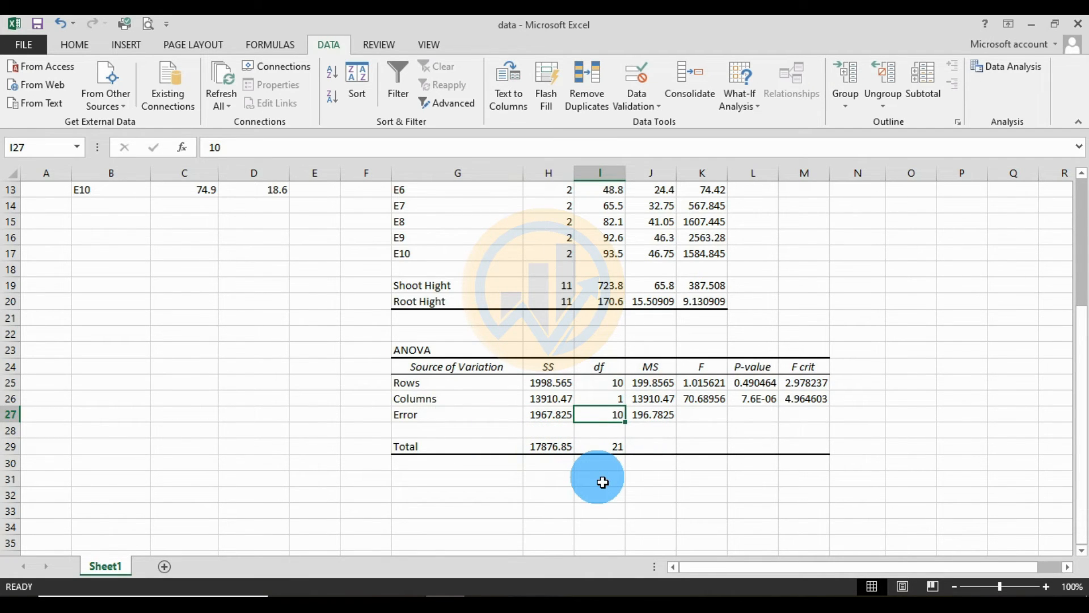
{"action": "left_click", "coordinate": [569, 446]}
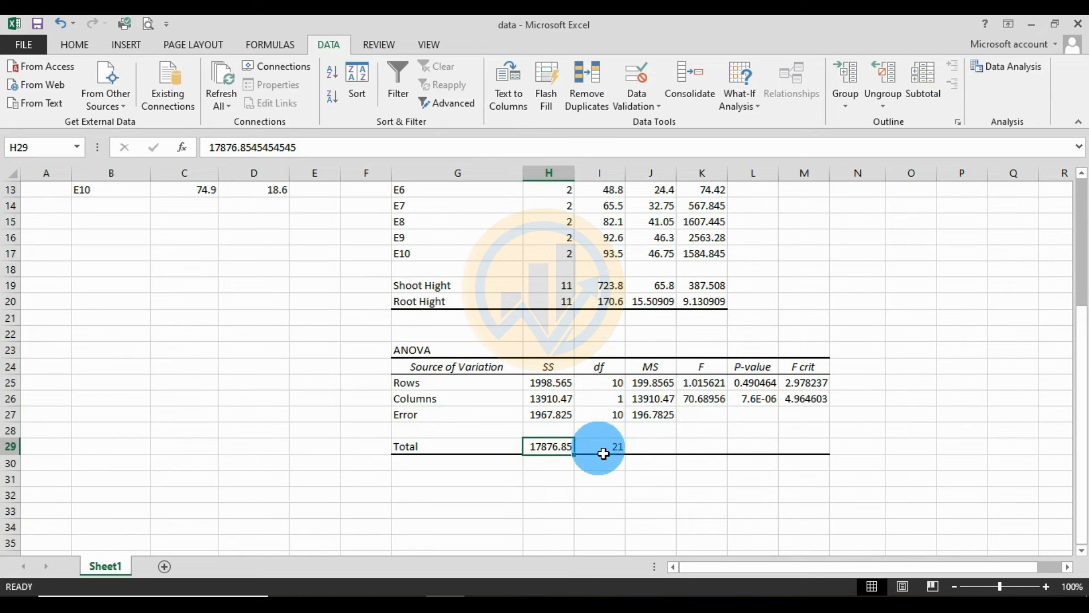
{"action": "left_click", "coordinate": [610, 453]}
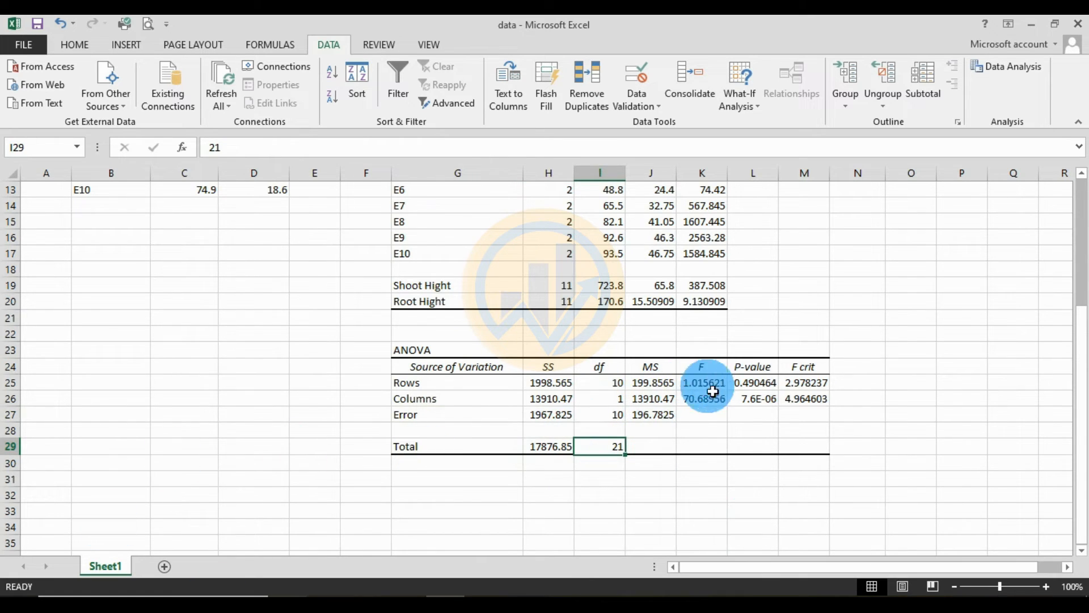
- Check the ANOVA table's P-value column and add the heading P<0.05 in cell N24, beside F crit
{"action": "left_click_drag", "start_coordinate": [757, 375], "coordinate": [773, 437]}
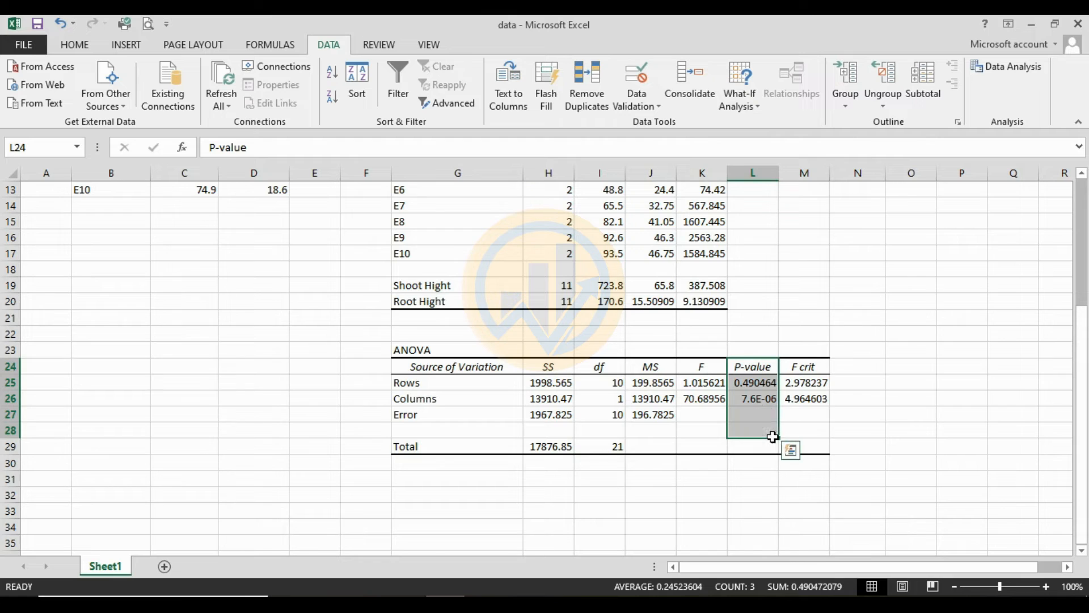
{"action": "left_click", "coordinate": [855, 368]}
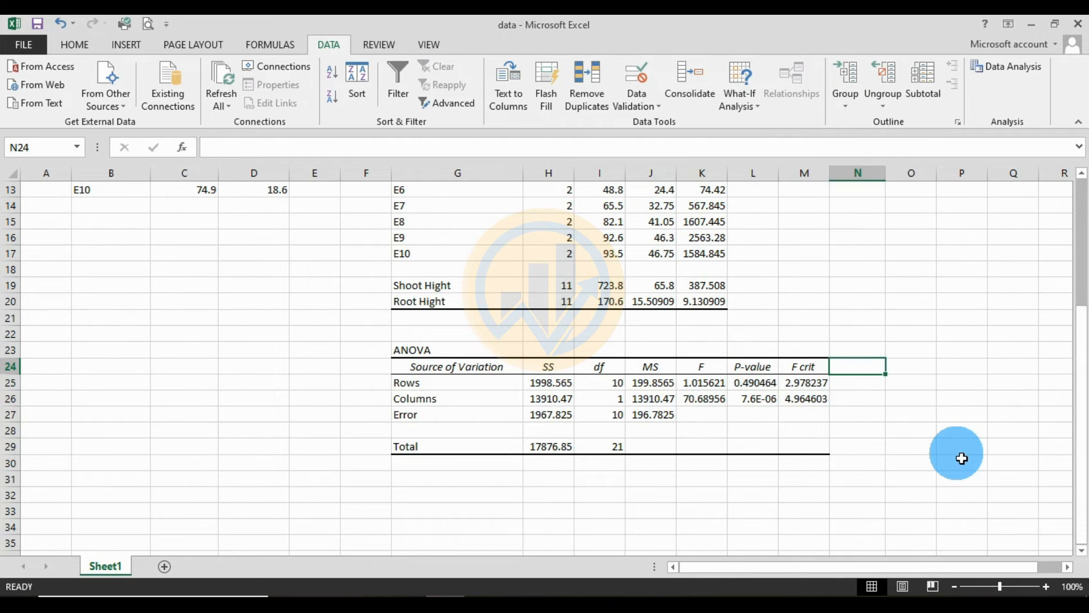
{"action": "type", "text": "P"}
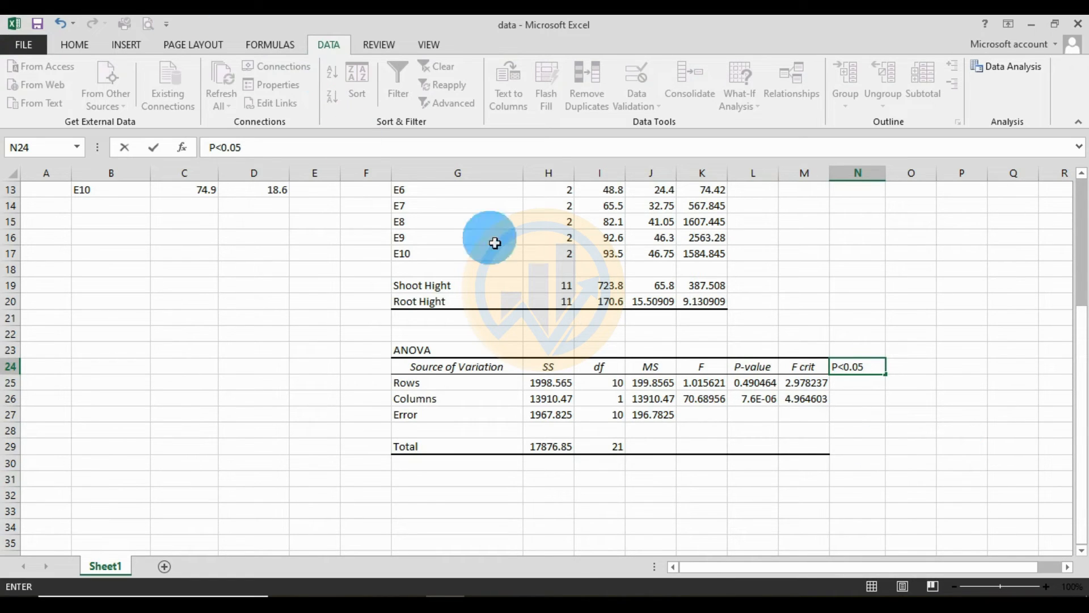
{"action": "type", "text": "<0.05"}
{"action": "key", "text": "Return"}
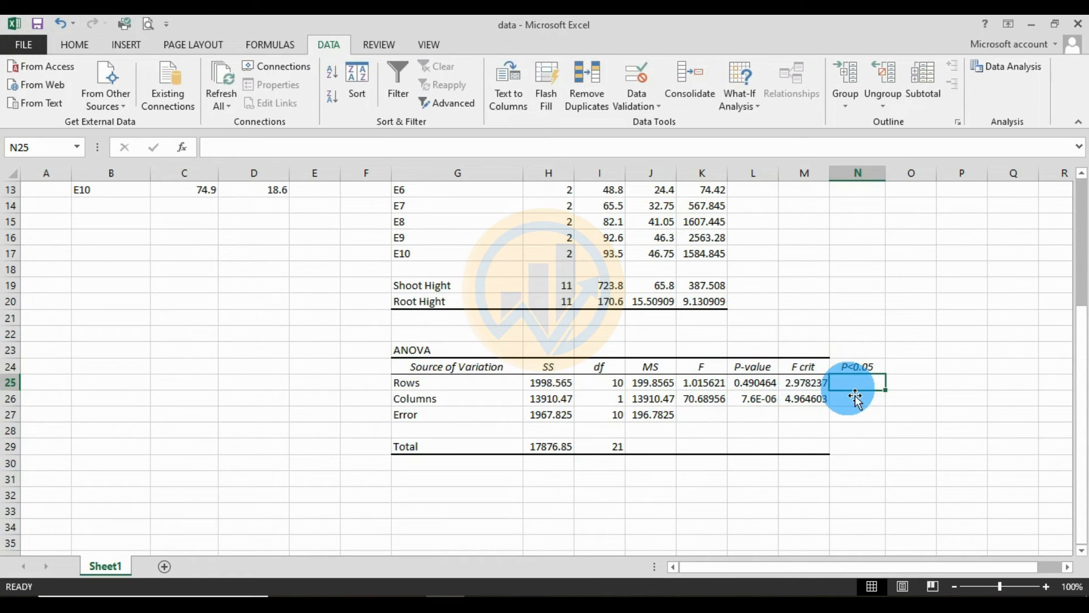
- Enter 0.49 as the rounded P-value for the Rows source in cell N25
{"action": "type", "text": "0.49"}
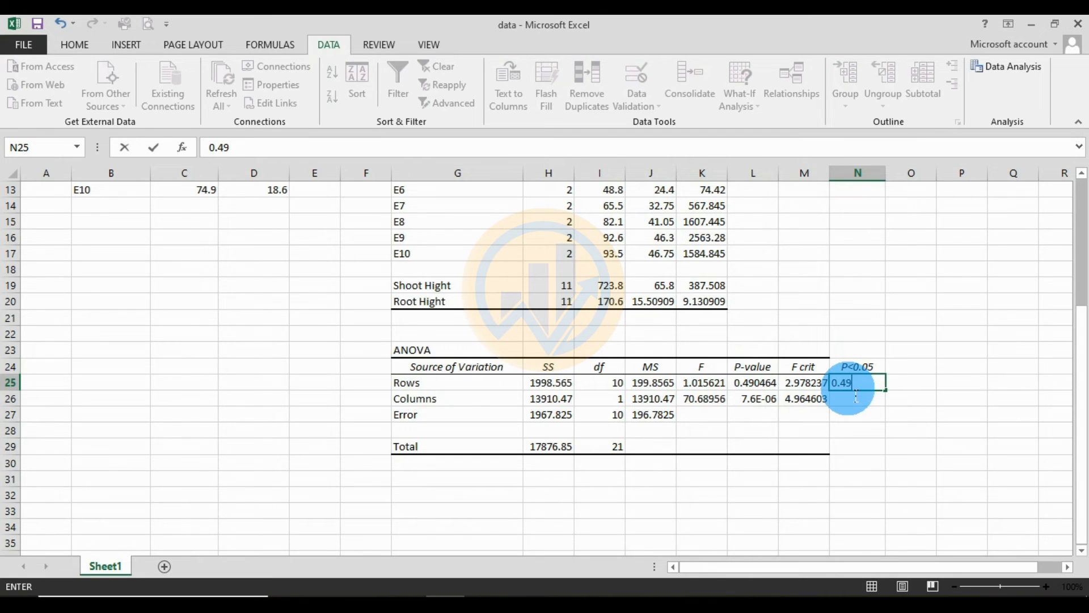
{"action": "left_click", "coordinate": [953, 416]}
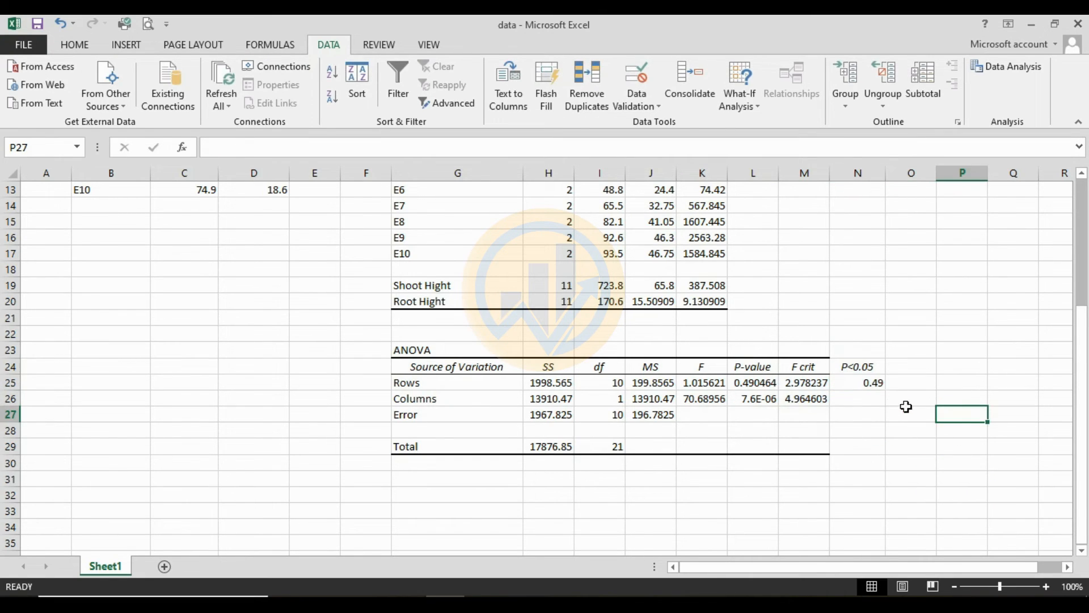
{"action": "left_click", "coordinate": [877, 389]}
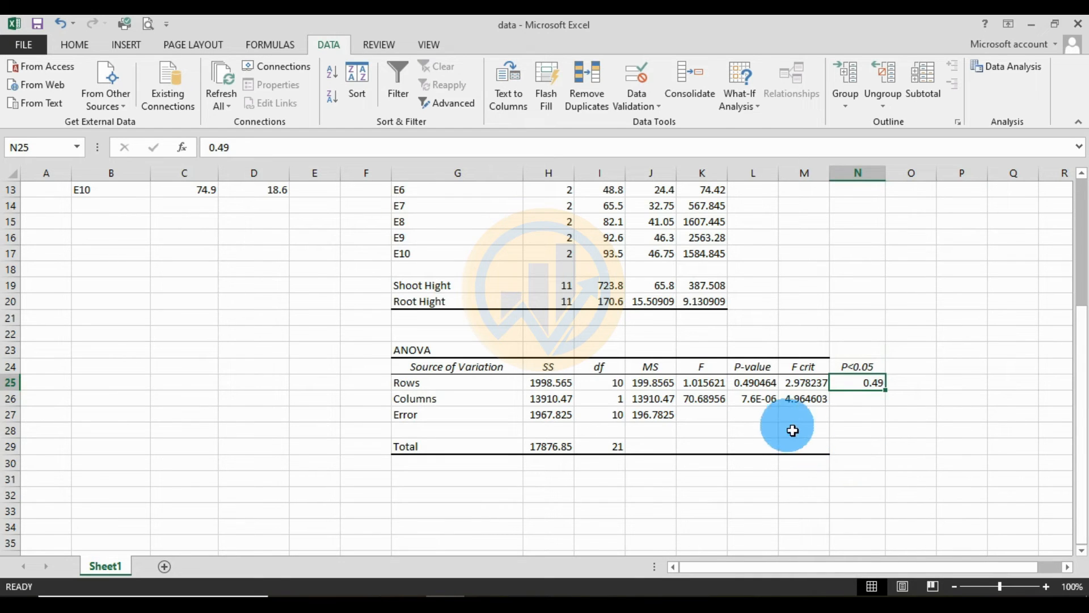
- Enter the Columns P-value in decimal form as 0.0000076 in cell N26 and widen column N to fit it
{"action": "left_click", "coordinate": [771, 402]}
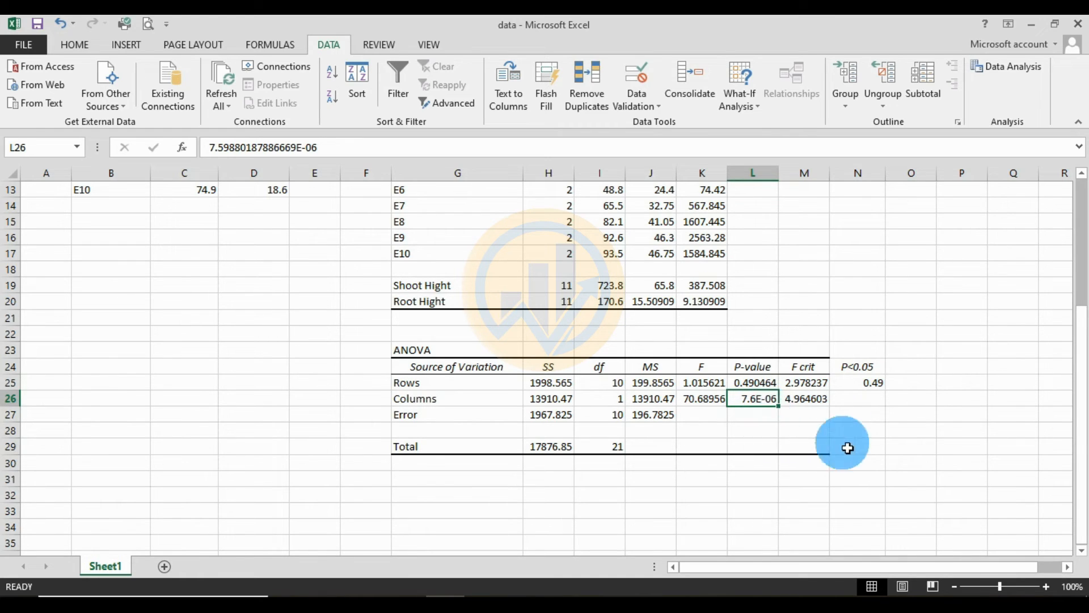
{"action": "left_click", "coordinate": [873, 398]}
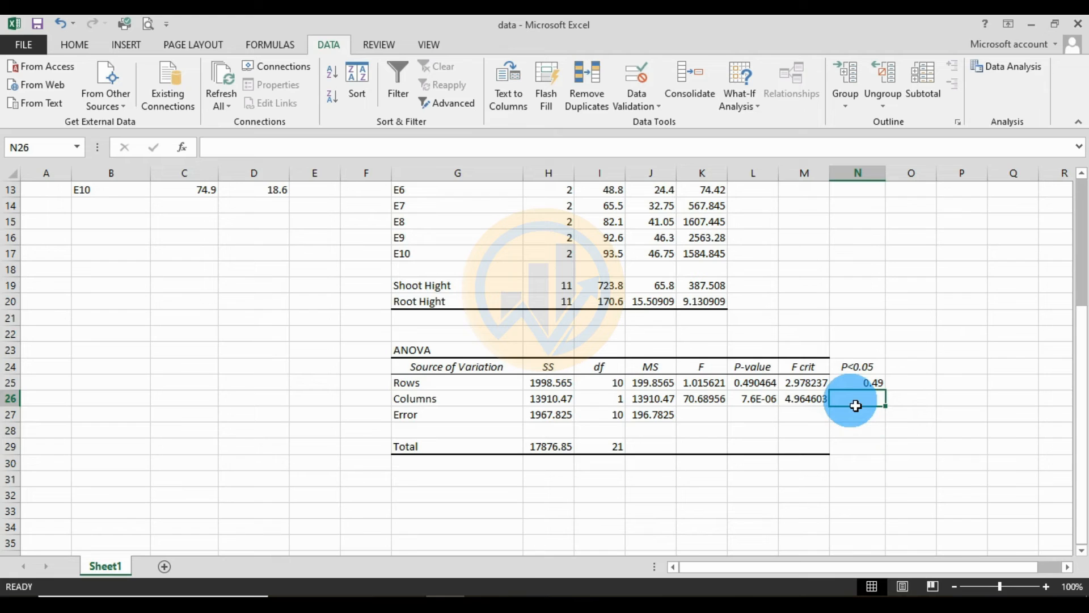
{"action": "type", "text": "0"}
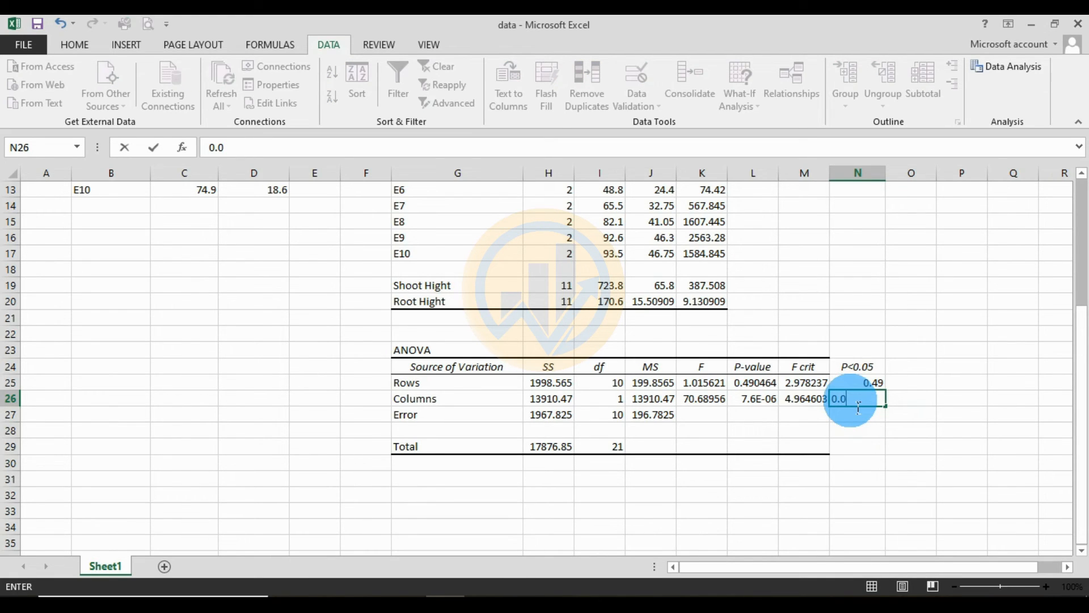
{"action": "type", "text": ".0000076"}
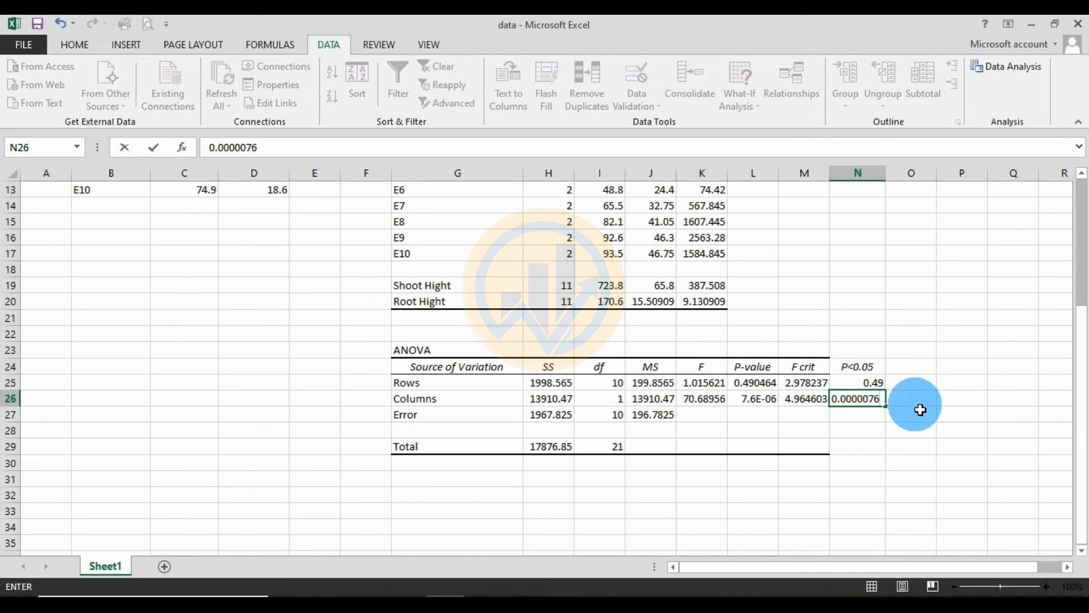
{"action": "left_click", "coordinate": [920, 405]}
{"action": "left_click_drag", "start_coordinate": [886, 176], "coordinate": [904, 177]}
{"action": "left_click", "coordinate": [872, 411]}
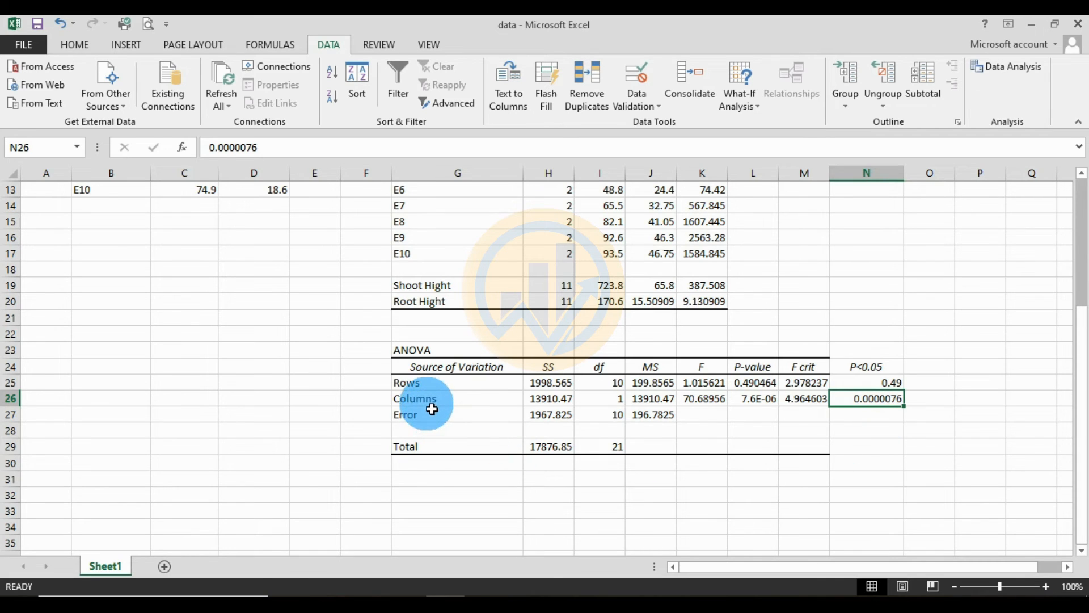
{"action": "left_click", "coordinate": [431, 401]}
{"action": "left_click", "coordinate": [901, 404]}
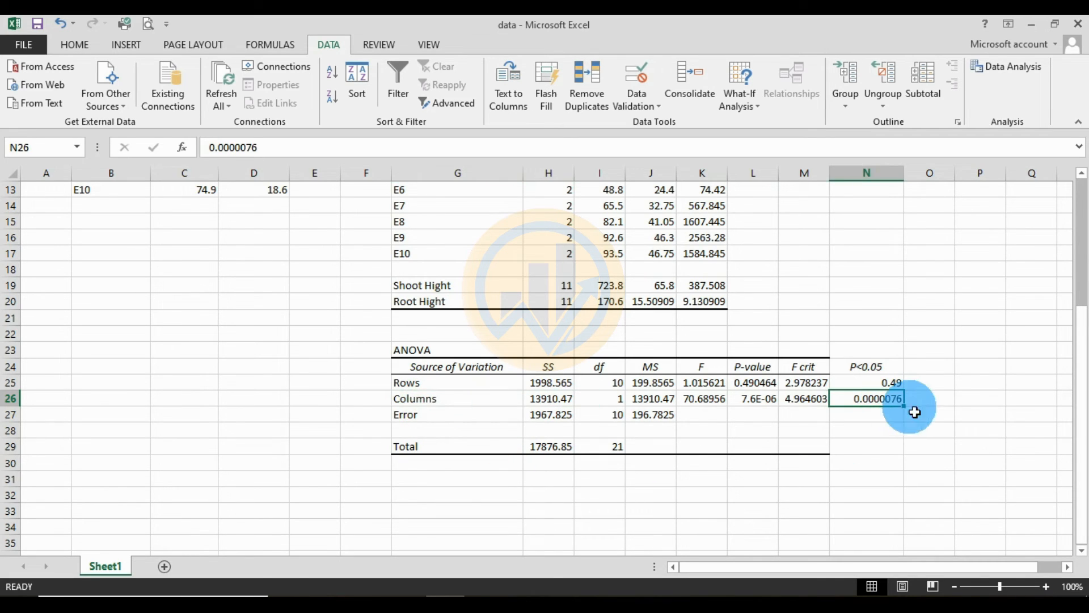
- Enter the rounded P-values beside the P<0.05 column: 0.00 in cell O26 for Columns and 0.49 in O25 for Rows
{"action": "left_click", "coordinate": [937, 403]}
{"action": "type", "text": "0.00"}
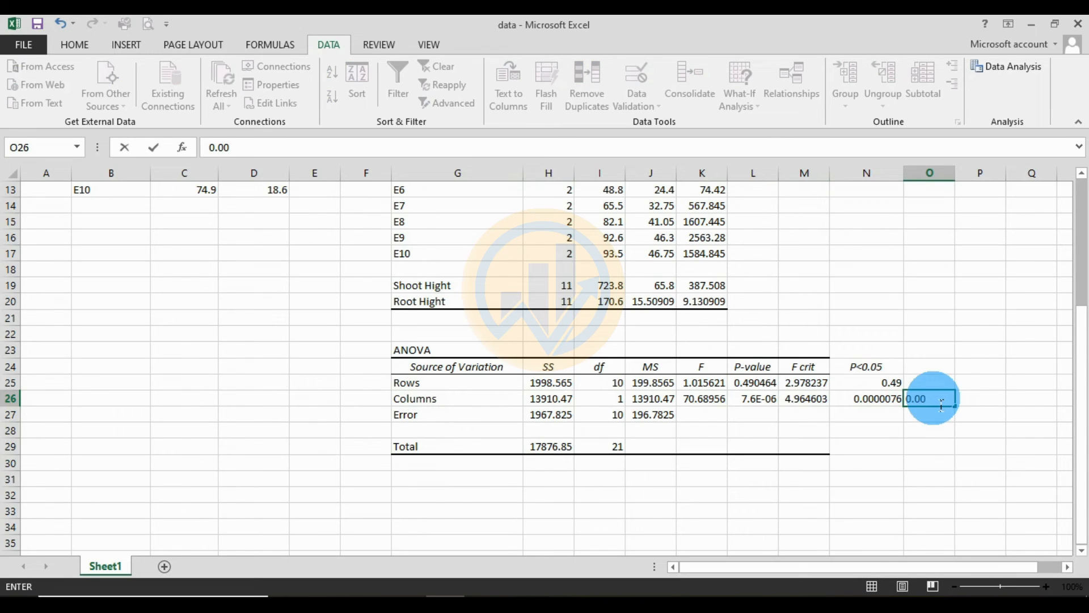
{"action": "key", "text": "Up"}
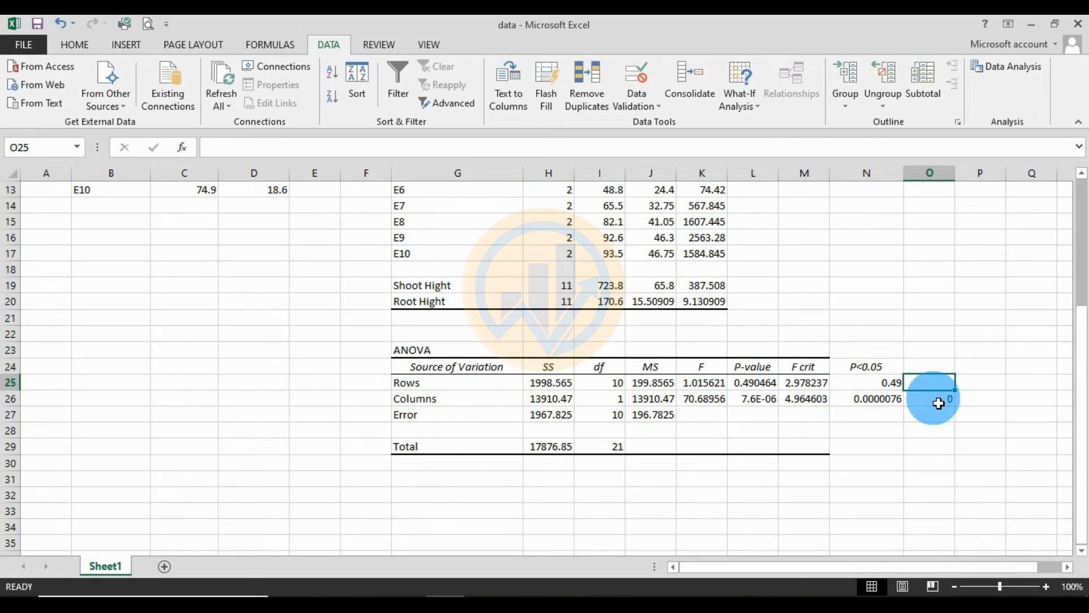
{"action": "type", "text": "0.49"}
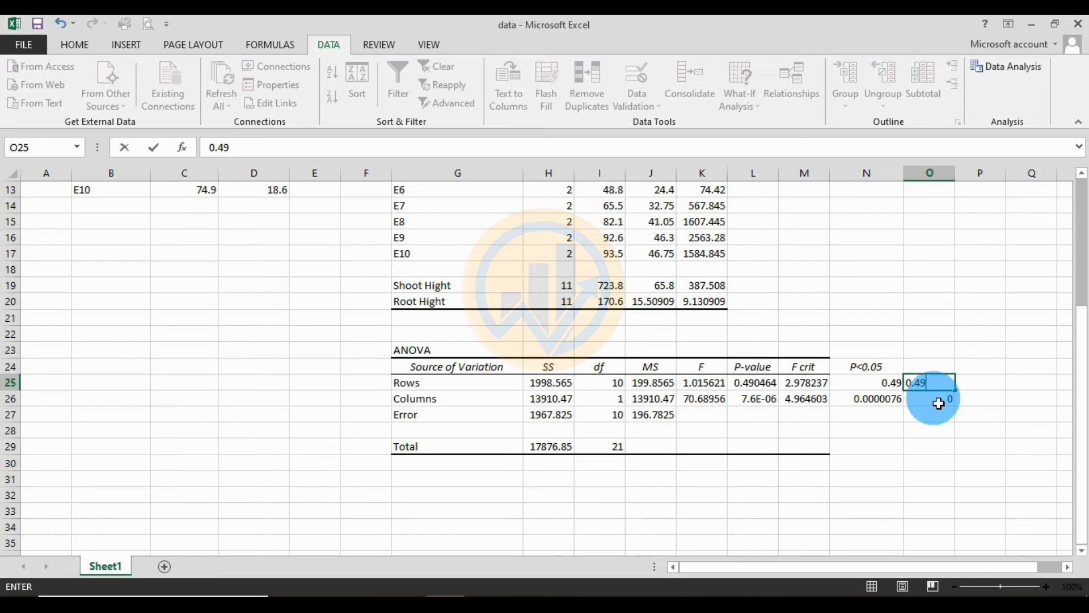
- Look over the SUMMARY and ANOVA tables and try to select the whole output from its title in G4 downward
{"action": "scroll", "coordinate": [752, 424], "scroll_direction": "up", "scroll_amount": 4}
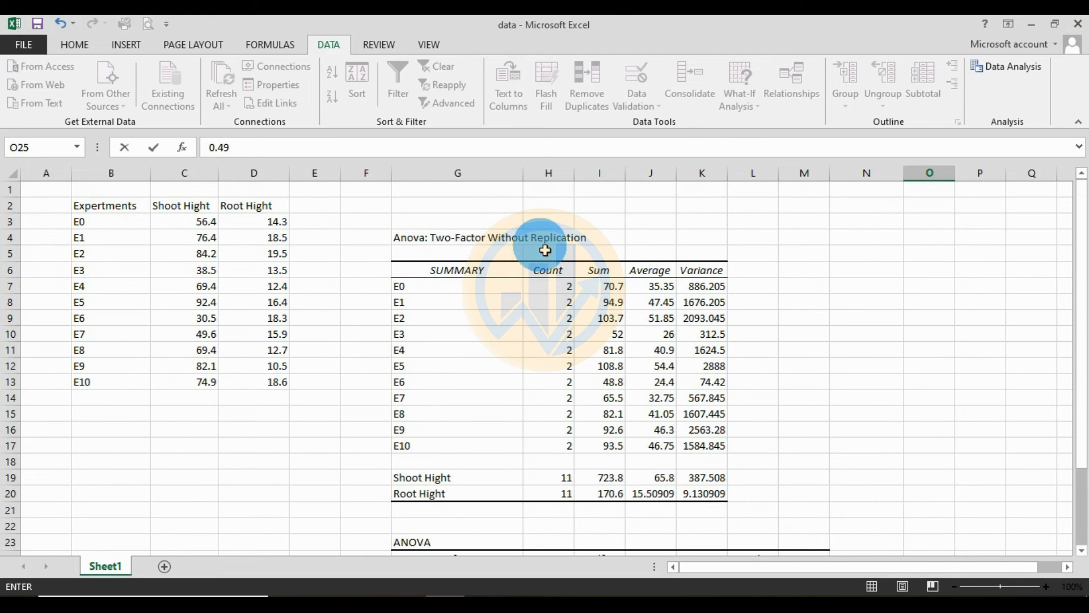
{"action": "scroll", "coordinate": [523, 353], "scroll_direction": "down", "scroll_amount": 1}
{"action": "scroll", "coordinate": [524, 353], "scroll_direction": "down", "scroll_amount": 1}
{"action": "scroll", "coordinate": [523, 354], "scroll_direction": "up", "scroll_amount": 2}
{"action": "scroll", "coordinate": [524, 353], "scroll_direction": "down", "scroll_amount": 3}
{"action": "scroll", "coordinate": [524, 354], "scroll_direction": "up", "scroll_amount": 2}
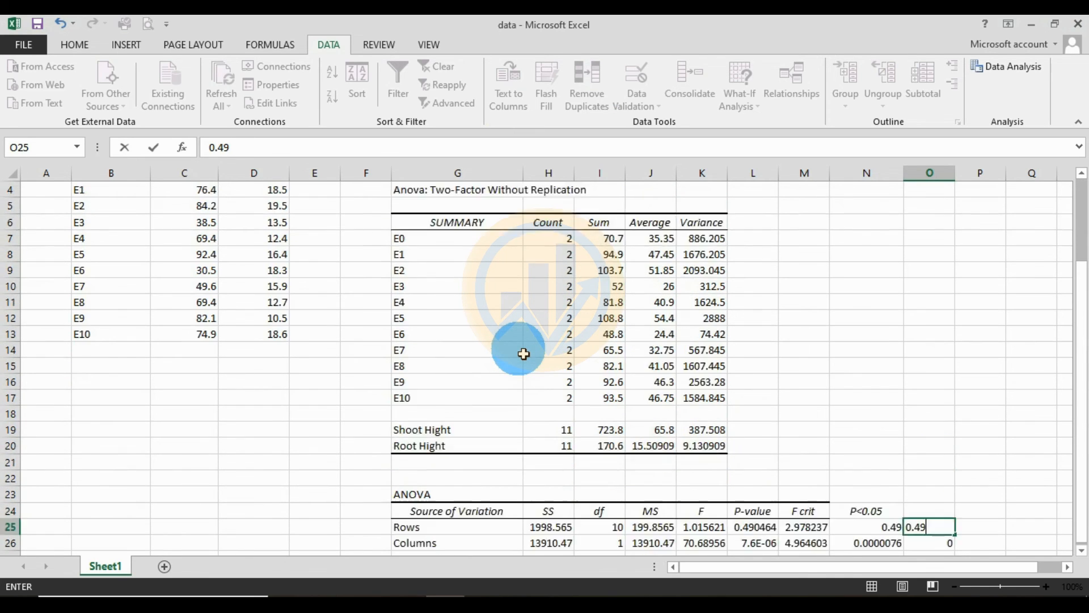
{"action": "scroll", "coordinate": [524, 353], "scroll_direction": "up", "scroll_amount": 1}
{"action": "left_click_drag", "start_coordinate": [396, 236], "coordinate": [548, 531]}
{"action": "left_click_drag", "start_coordinate": [706, 581], "coordinate": [915, 514]}
{"action": "left_click", "coordinate": [936, 369]}
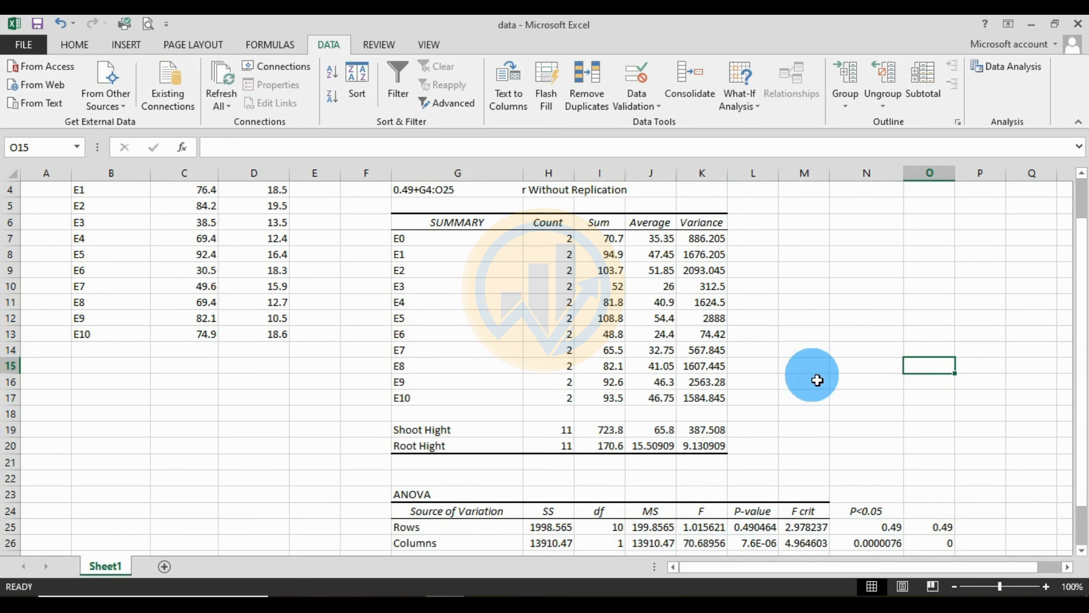
- Undo the accidental text change in the output title in cell G4 and deselect the range
{"action": "scroll", "coordinate": [816, 378], "scroll_direction": "up", "scroll_amount": 1}
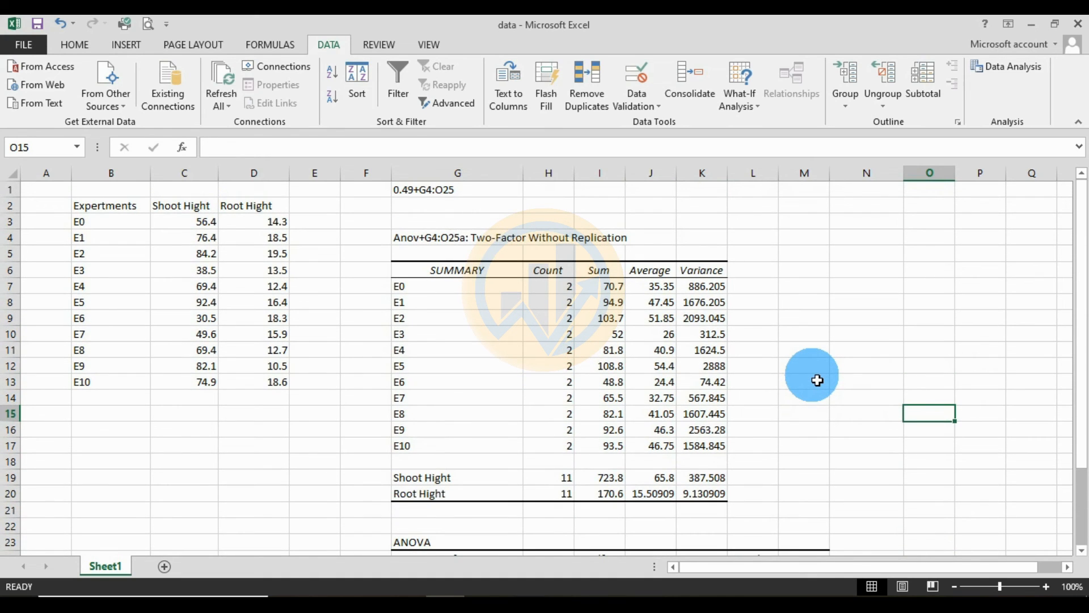
{"action": "key", "text": "ctrl+z"}
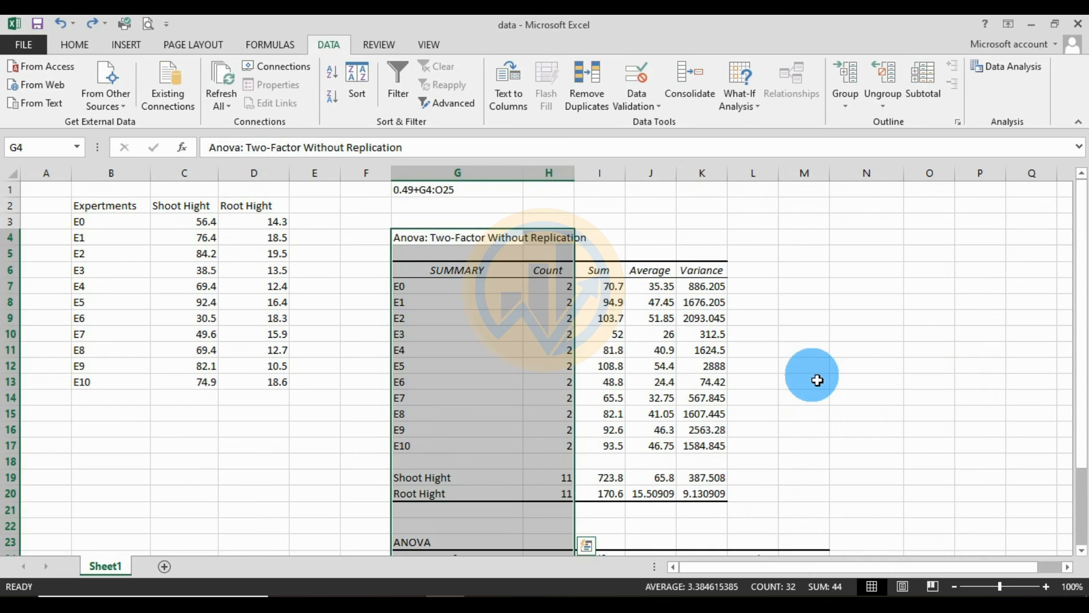
{"action": "left_click", "coordinate": [823, 374]}
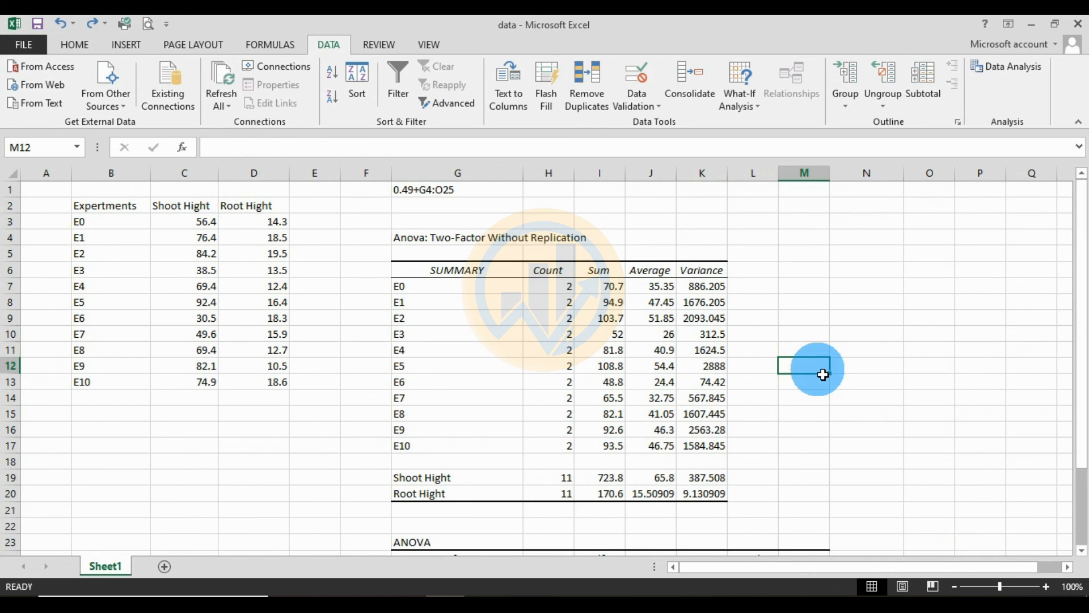